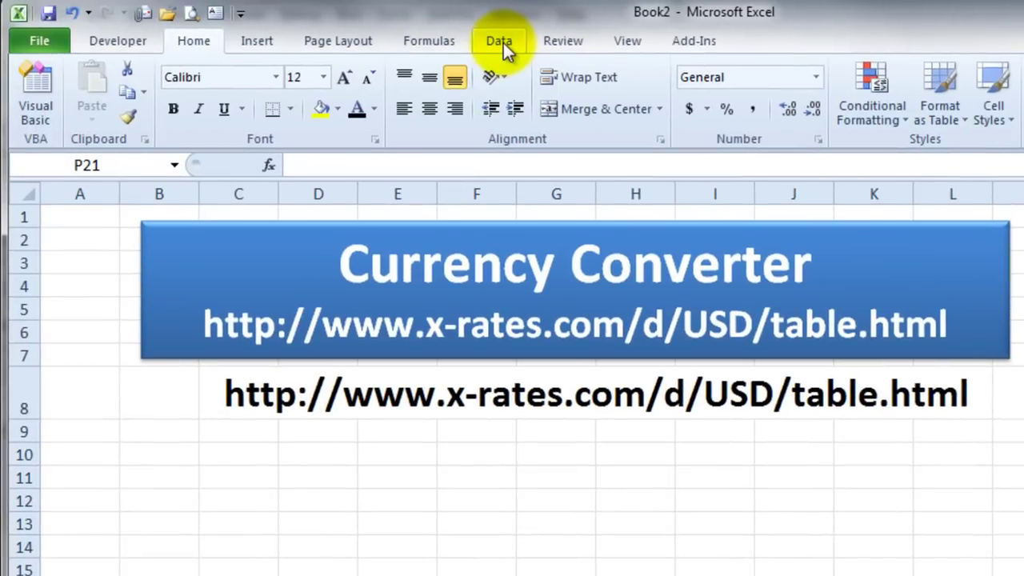
Copy the x-rates USD table URL in cell C8 to the clipboard.
{"action": "left_click", "coordinate": [502, 43]}
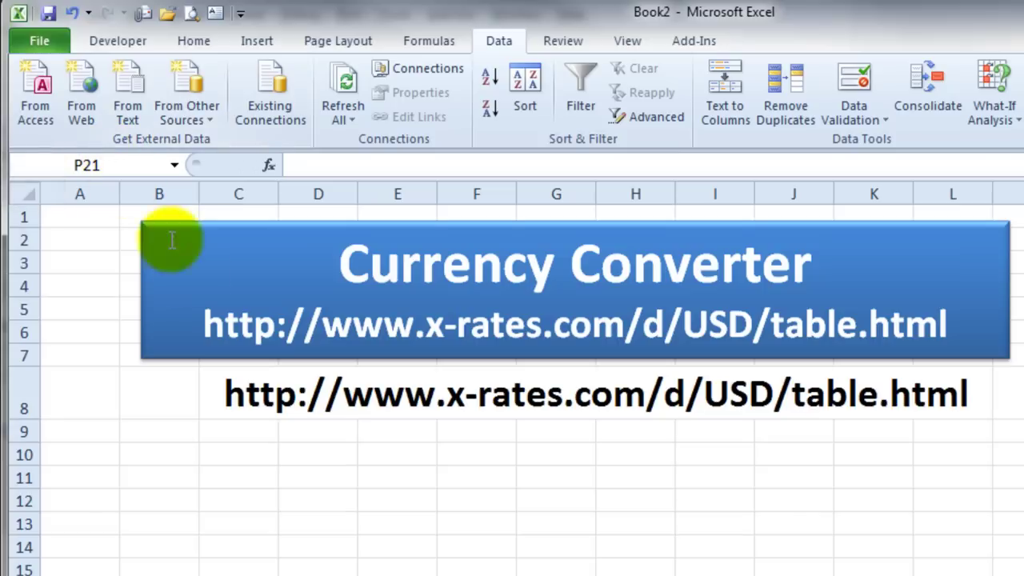
{"action": "left_click", "coordinate": [242, 387]}
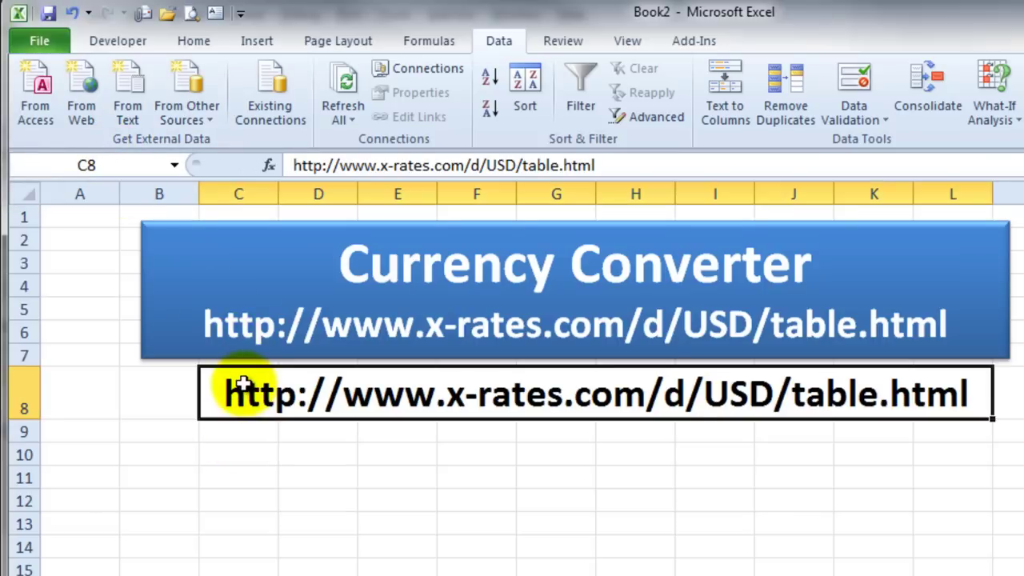
{"action": "key", "text": "ctrl+c"}
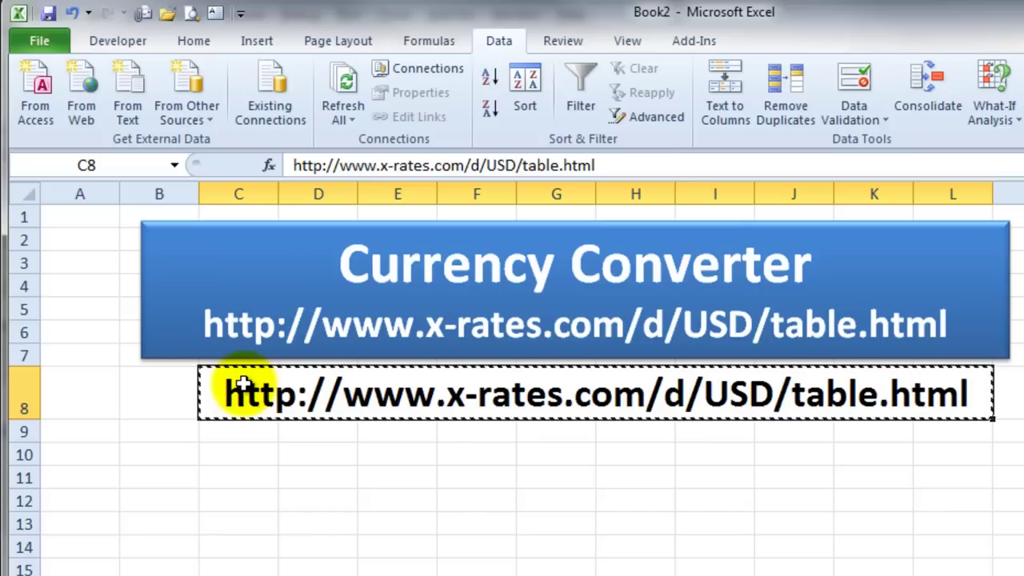
{"action": "left_click", "coordinate": [83, 82]}
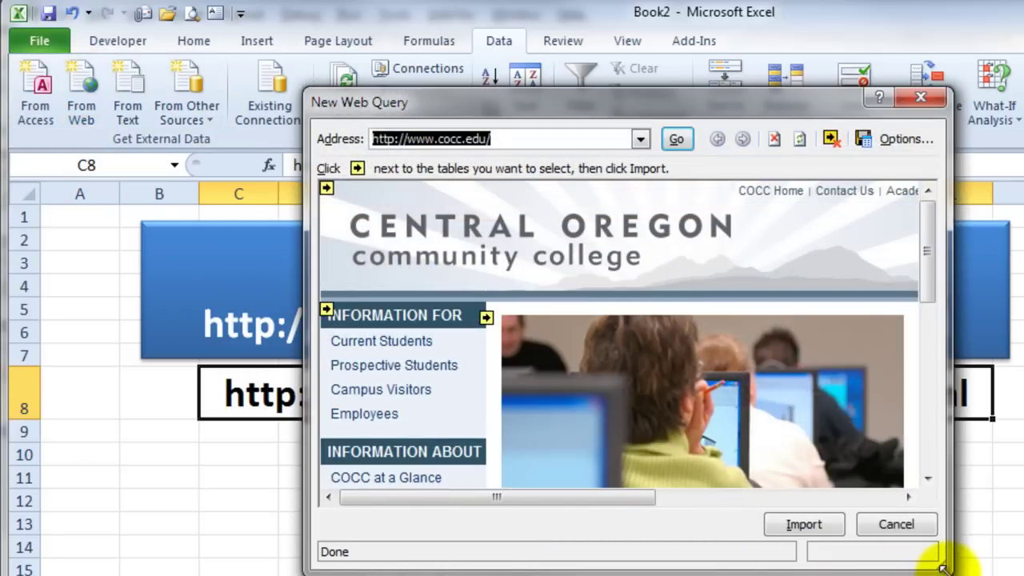
{"action": "left_click_drag", "start_coordinate": [938, 562], "coordinate": [1023, 575]}
{"action": "left_click_drag", "start_coordinate": [904, 550], "coordinate": [949, 575]}
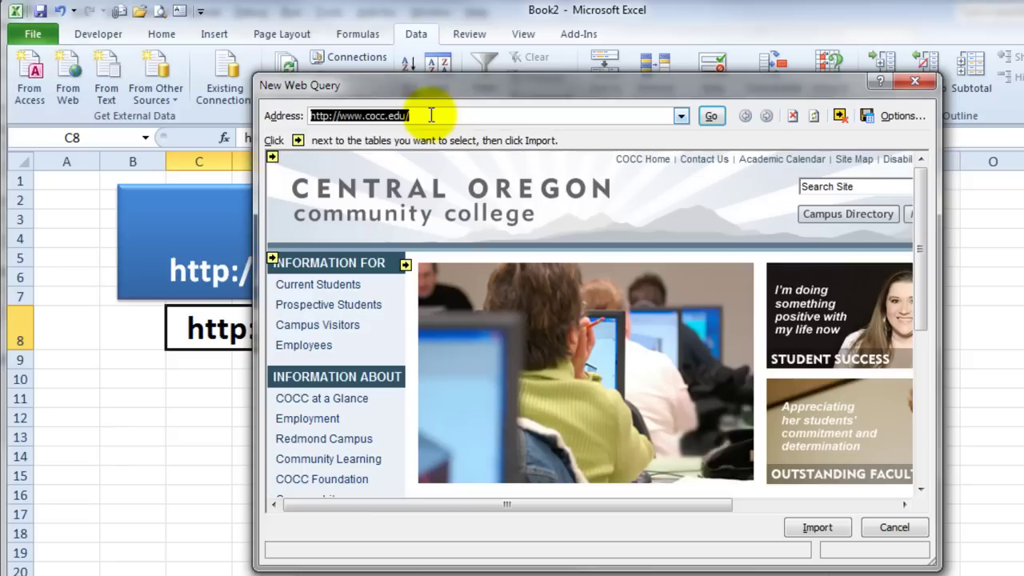
{"action": "right_click", "coordinate": [430, 116]}
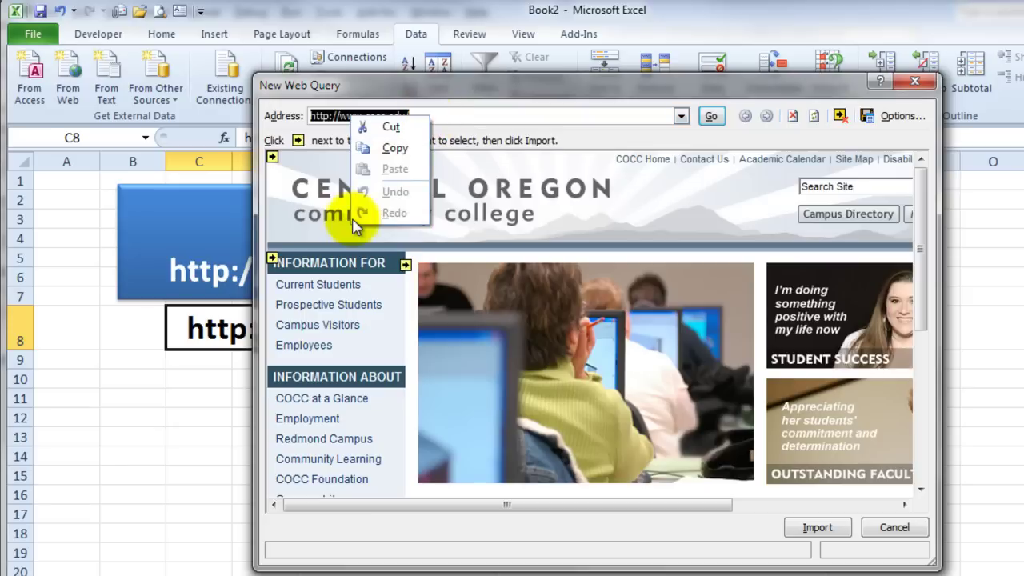
{"action": "left_click", "coordinate": [216, 331]}
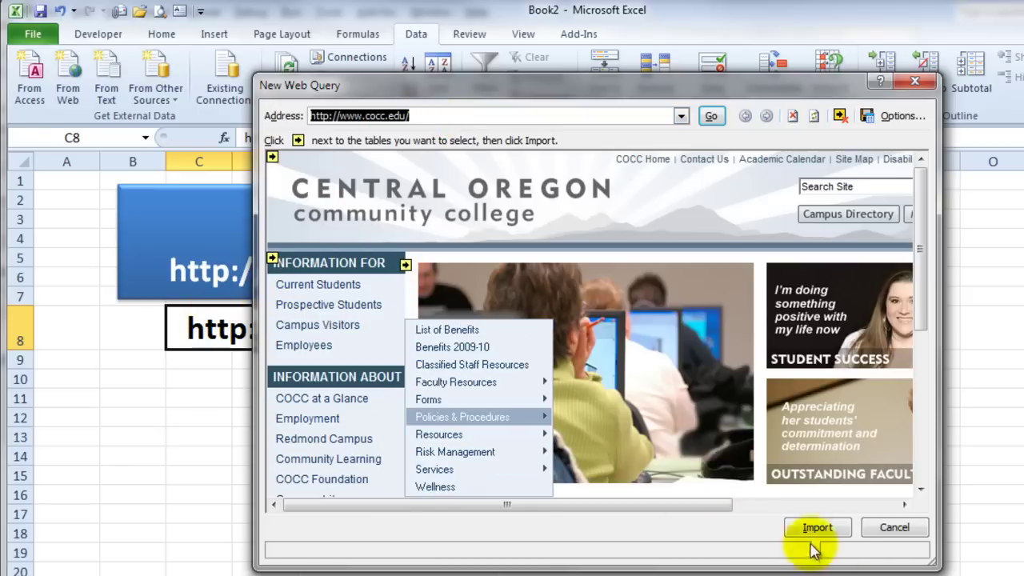
{"action": "left_click", "coordinate": [908, 530]}
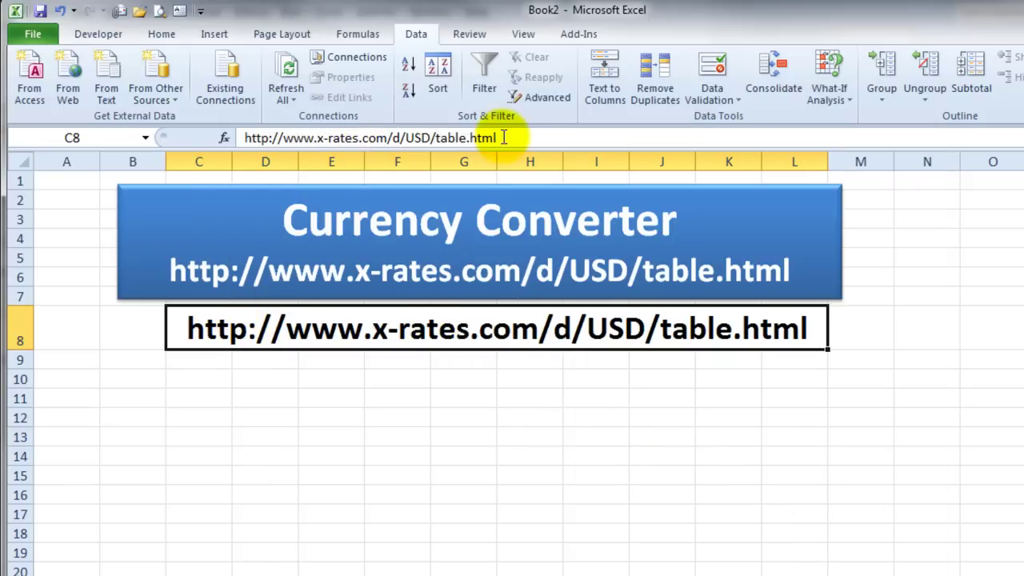
Make the C8 URL a hyperlink, then start a From Web query at A1 with the URL pasted.
{"action": "left_click_drag", "start_coordinate": [498, 138], "coordinate": [400, 112]}
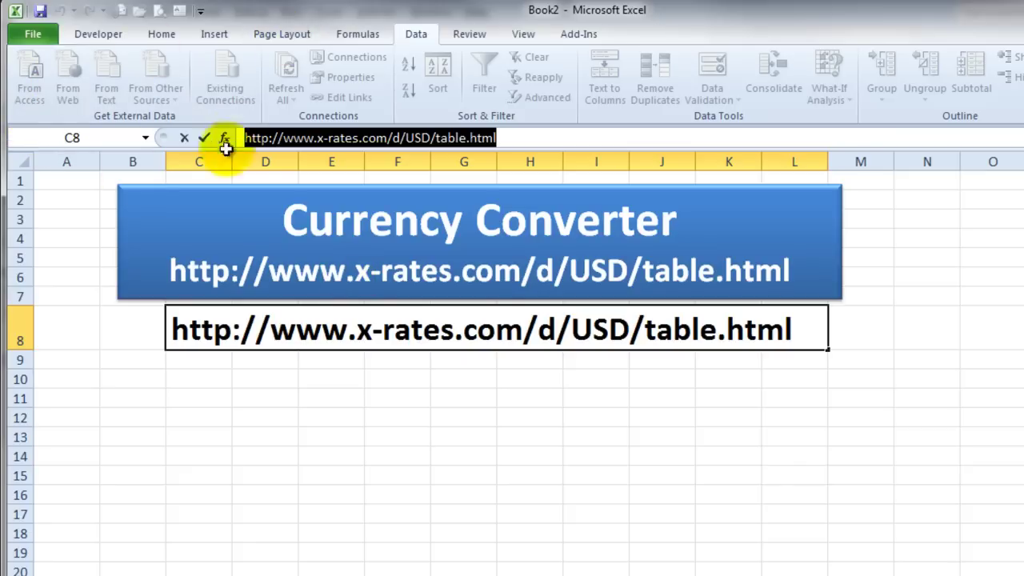
{"action": "left_click", "coordinate": [50, 196]}
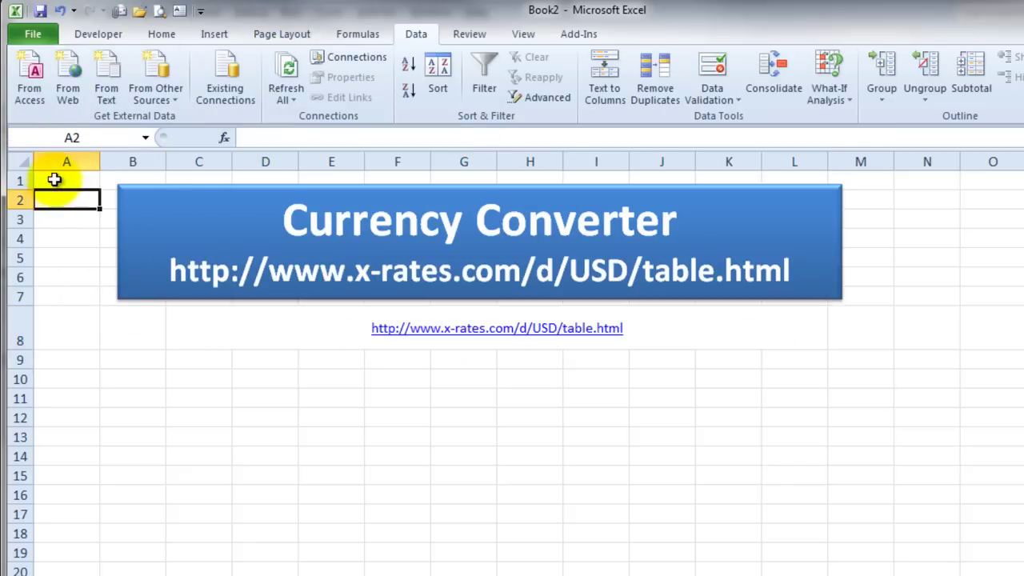
{"action": "left_click", "coordinate": [55, 180]}
{"action": "left_click", "coordinate": [74, 86]}
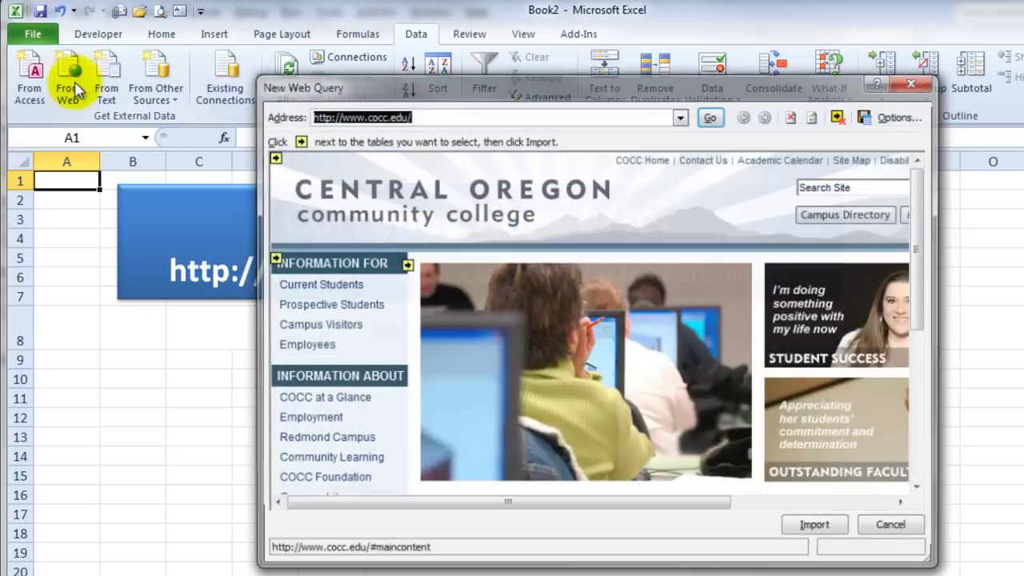
{"action": "key", "text": "ctrl+v"}
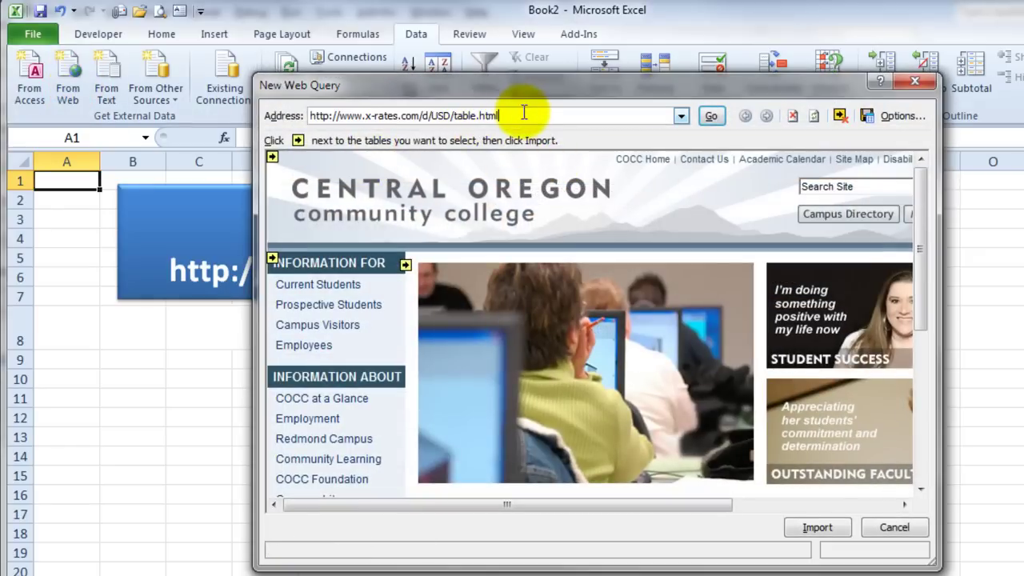
Load the x-rates page and import the American Dollar rate table at =$A$1.
{"action": "left_click", "coordinate": [711, 118]}
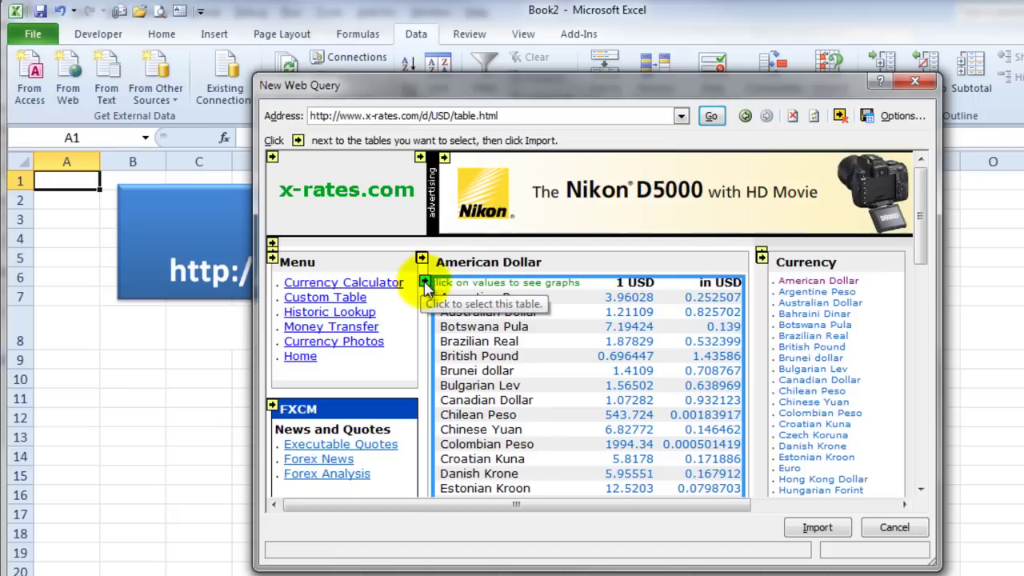
{"action": "left_click", "coordinate": [425, 284]}
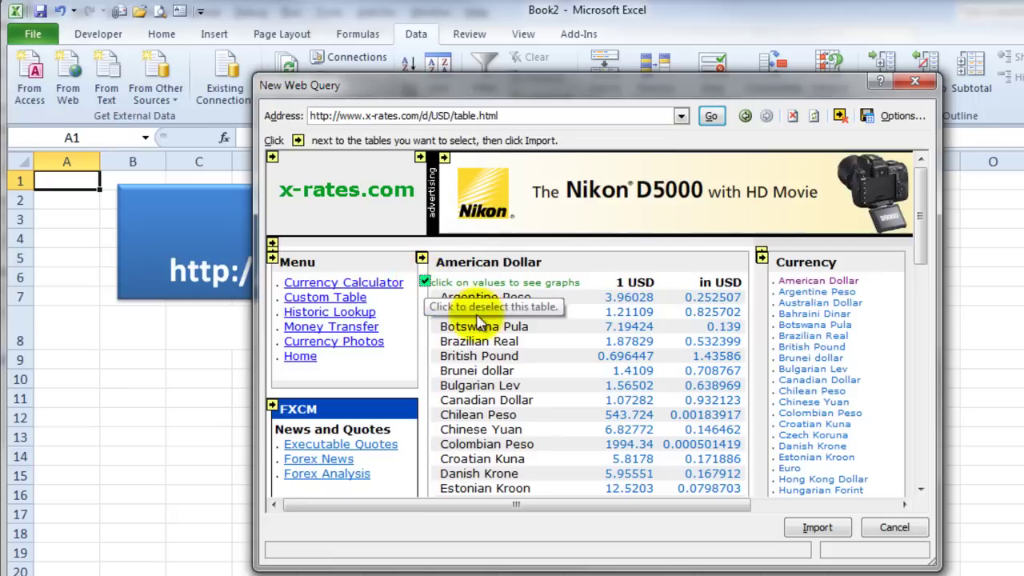
{"action": "left_click", "coordinate": [824, 527]}
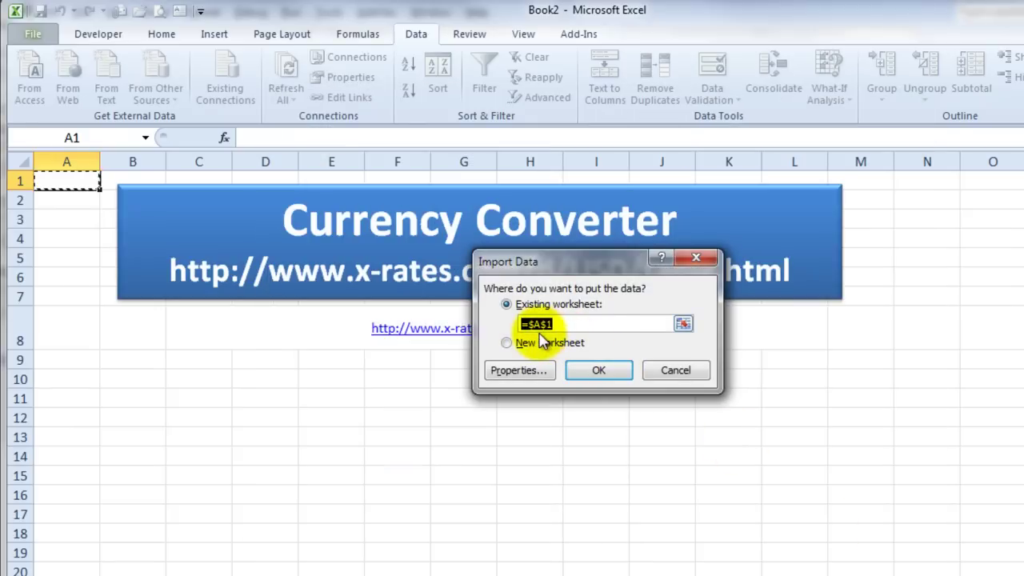
{"action": "left_click", "coordinate": [604, 372]}
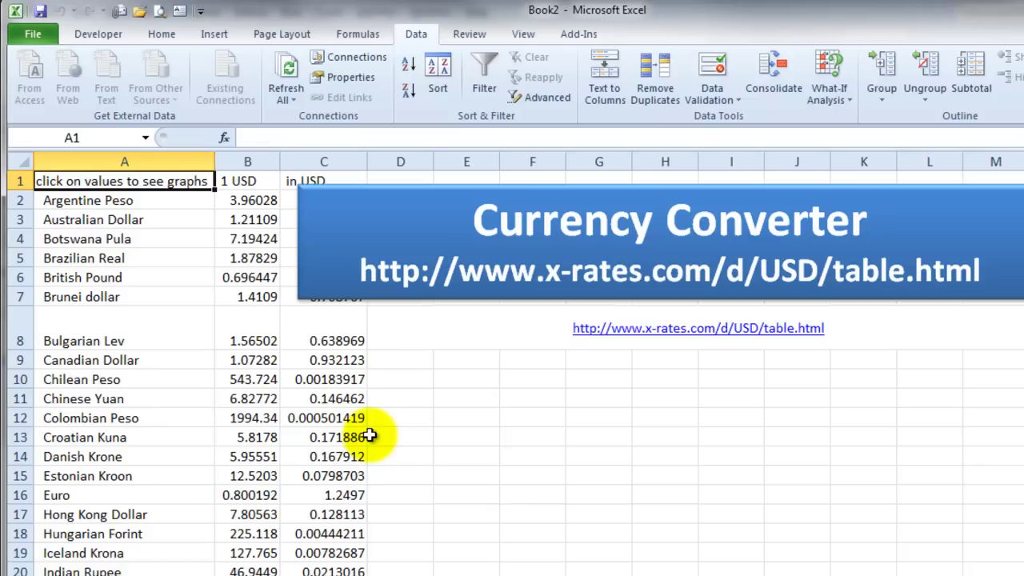
Check cells A1 and A16, move the Currency Converter banner right, and select C16.
{"action": "left_click", "coordinate": [89, 181]}
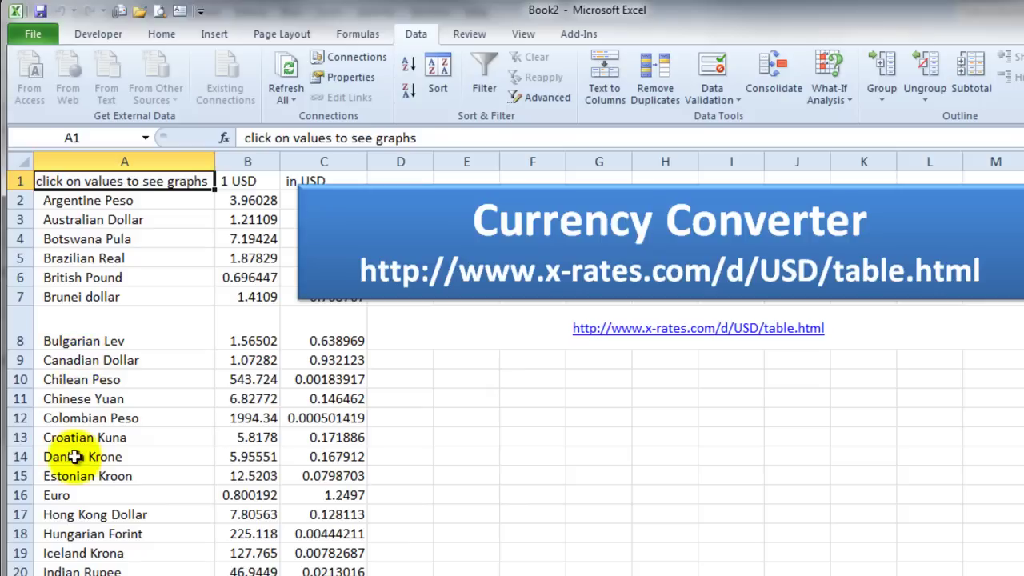
{"action": "left_click", "coordinate": [76, 495]}
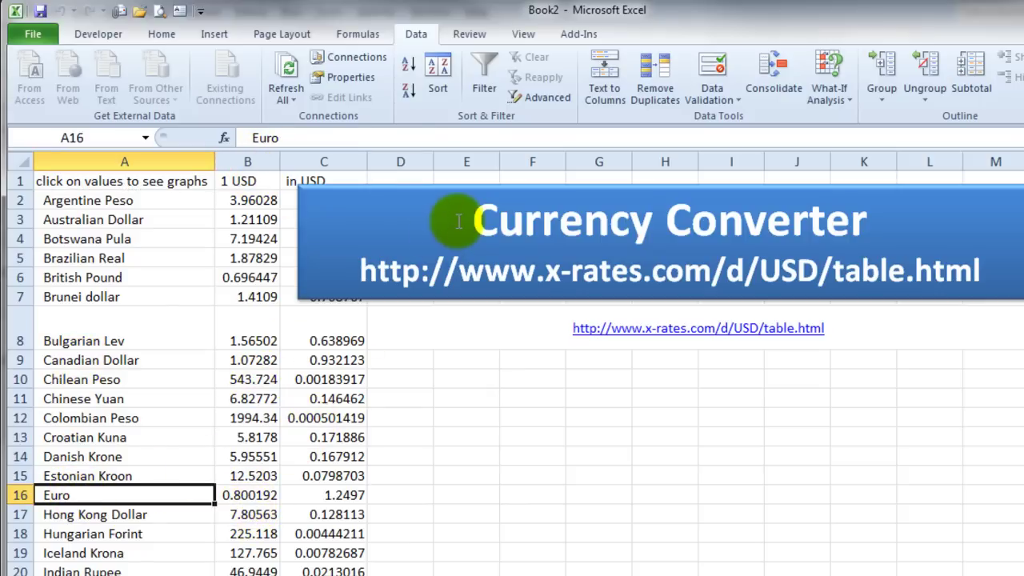
{"action": "left_click", "coordinate": [400, 213]}
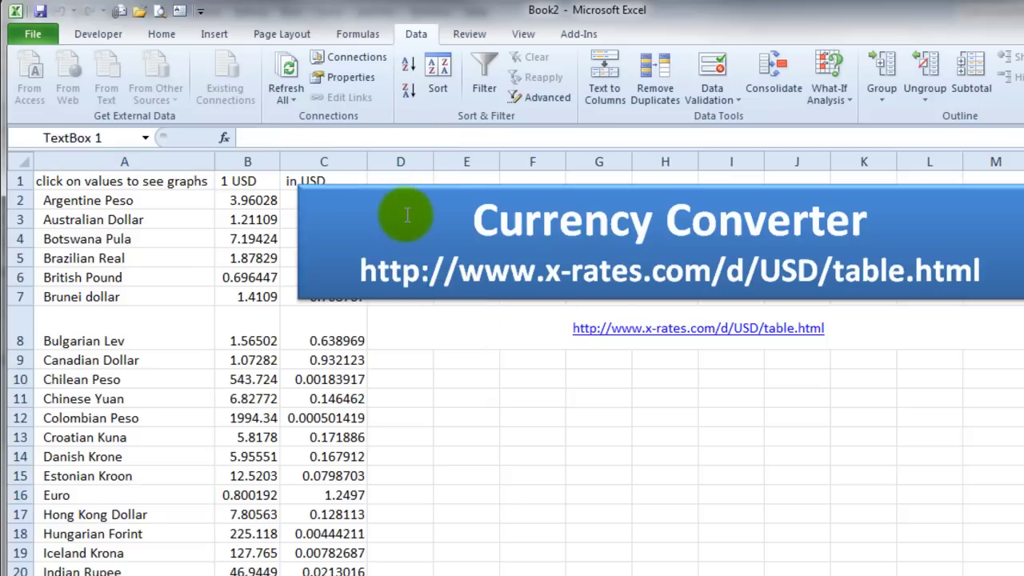
{"action": "left_click_drag", "start_coordinate": [428, 187], "coordinate": [515, 184]}
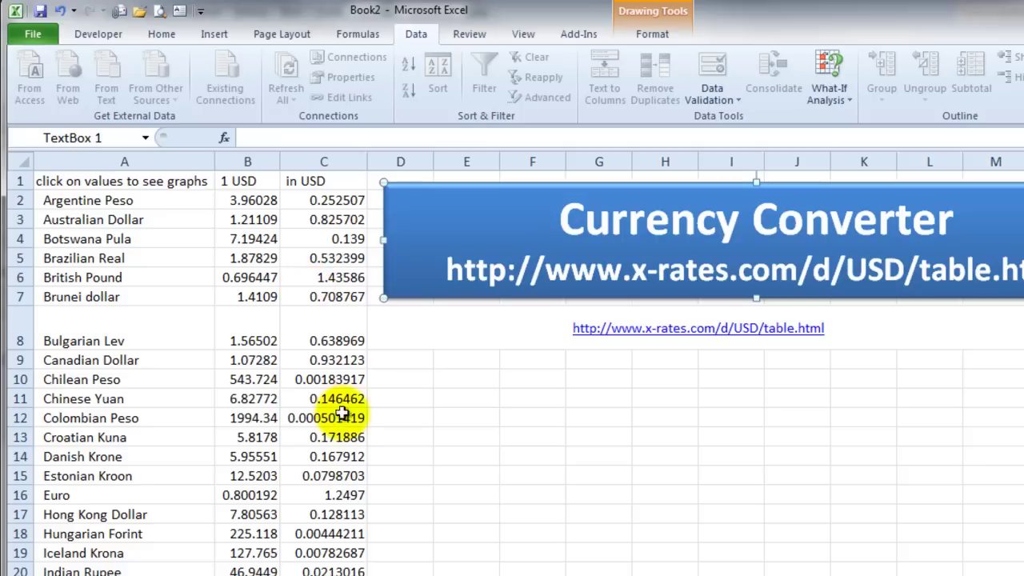
{"action": "left_click", "coordinate": [343, 497]}
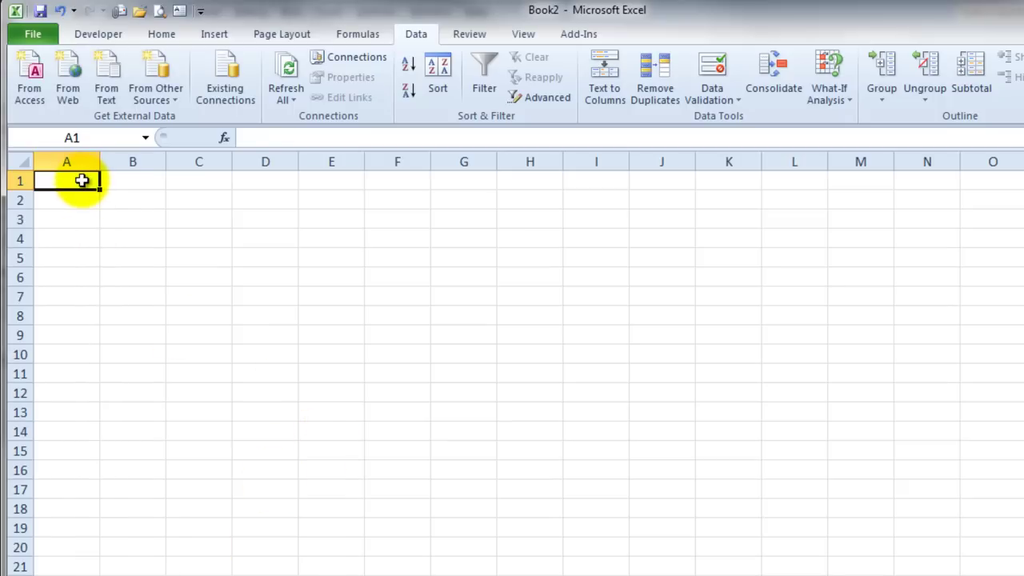
Record a new macro named getConversion, stored in This Workbook.
{"action": "left_click", "coordinate": [96, 36]}
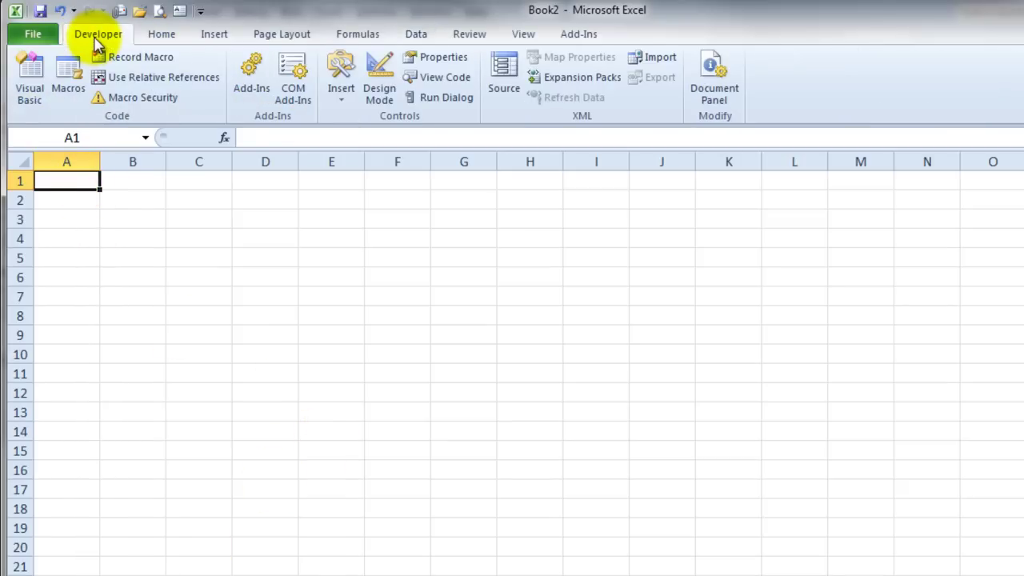
{"action": "left_click", "coordinate": [132, 57]}
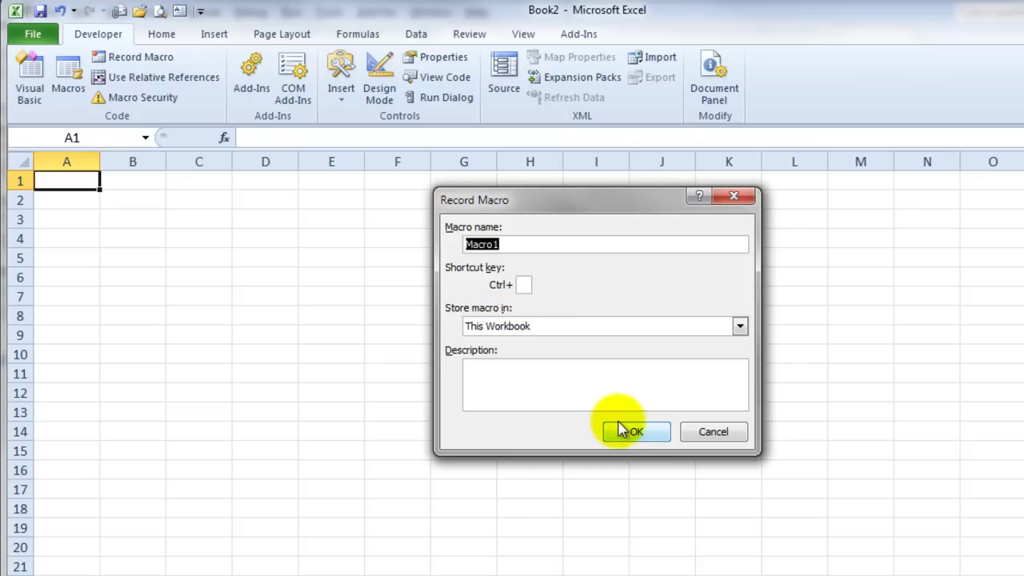
{"action": "type", "text": "getConversion"}
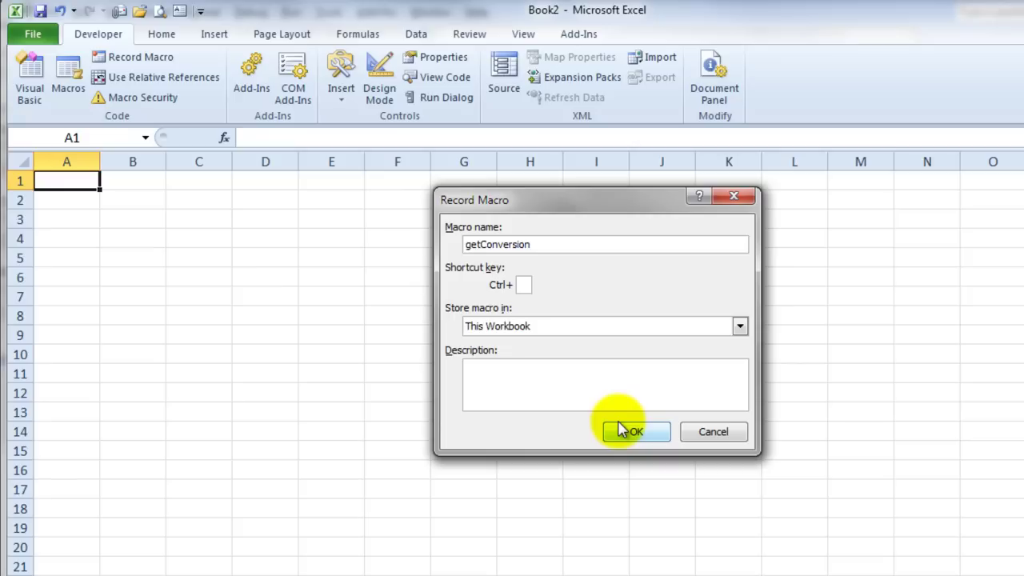
{"action": "left_click", "coordinate": [624, 432]}
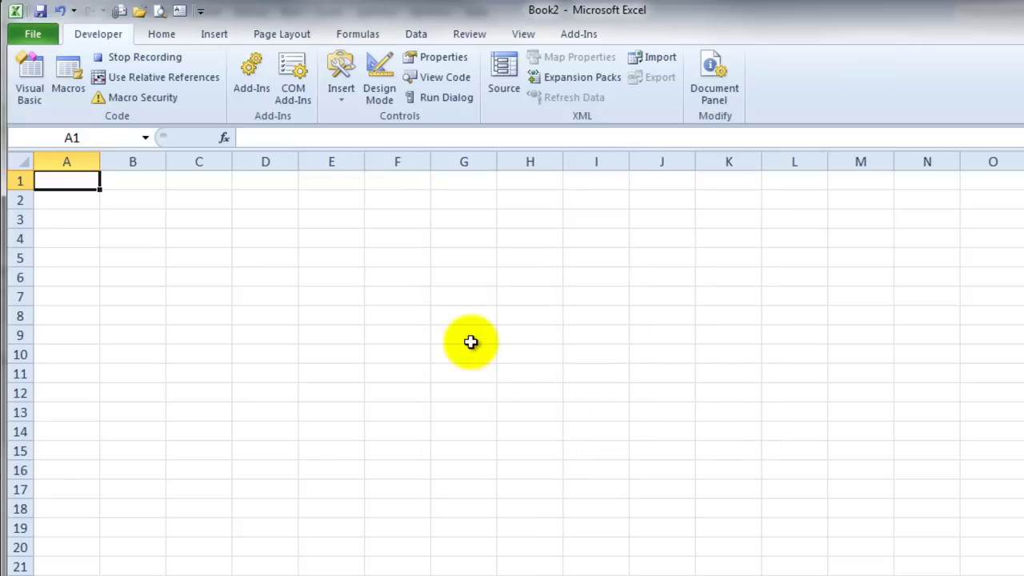
{"action": "left_click", "coordinate": [417, 35]}
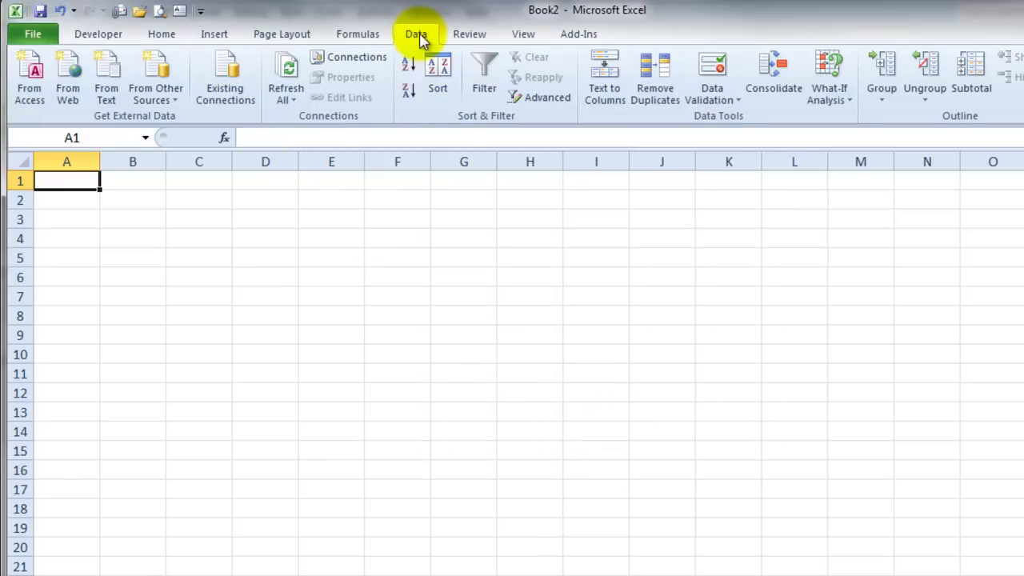
{"action": "left_click", "coordinate": [70, 89]}
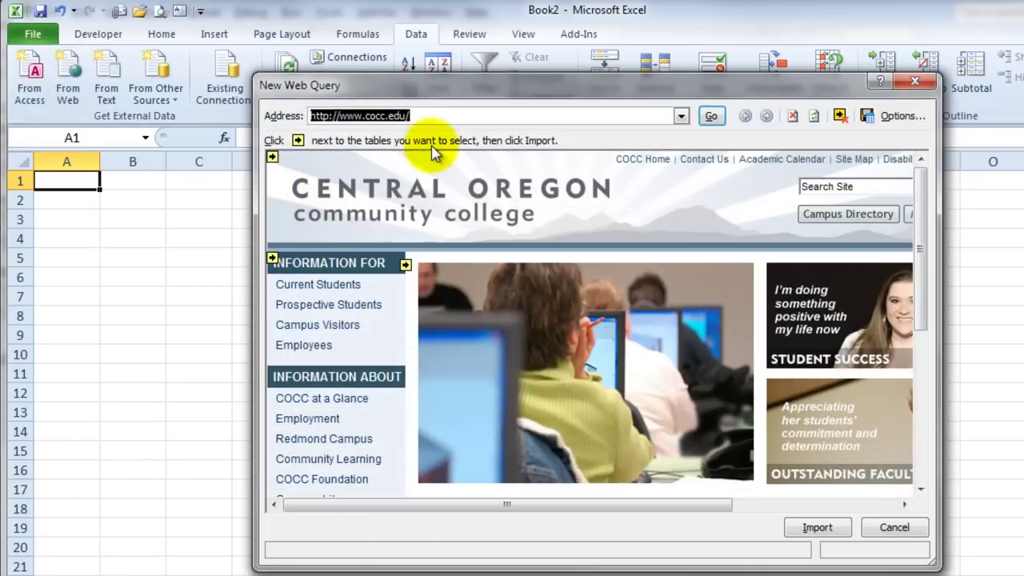
{"action": "type", "text": "http://www.x-rates.com/d/USD/table.html"}
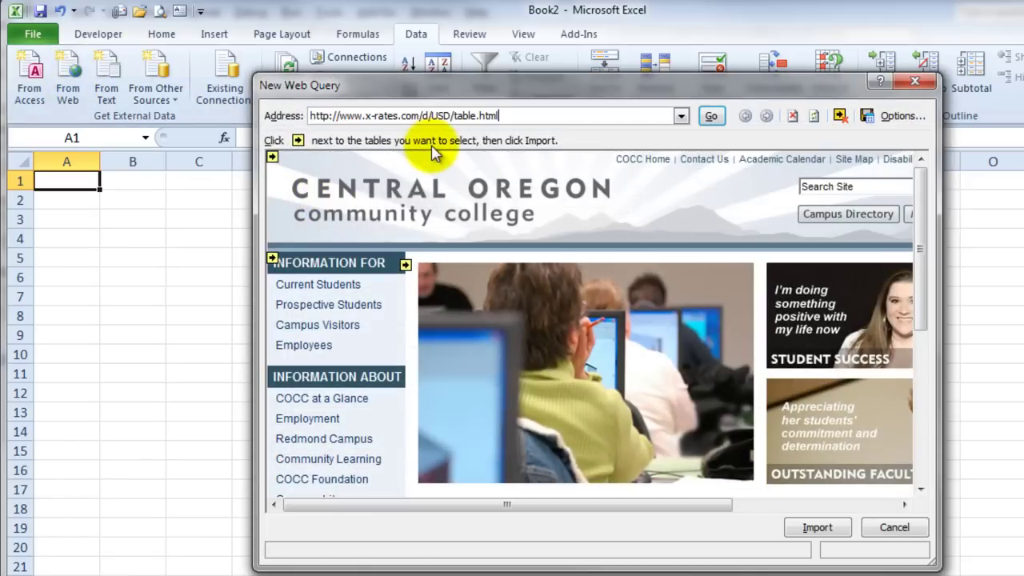
{"action": "left_click", "coordinate": [711, 120]}
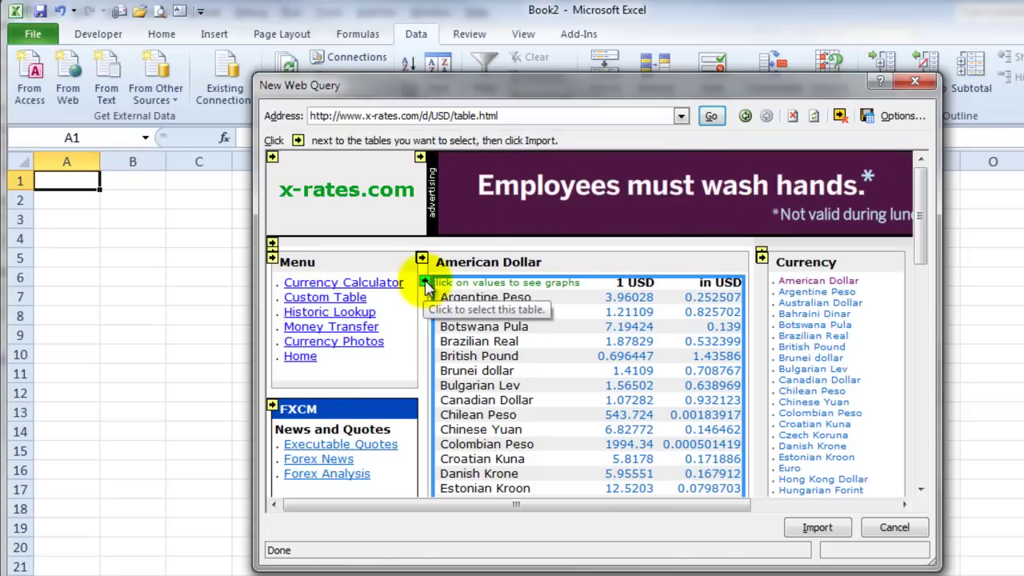
{"action": "left_click", "coordinate": [425, 283]}
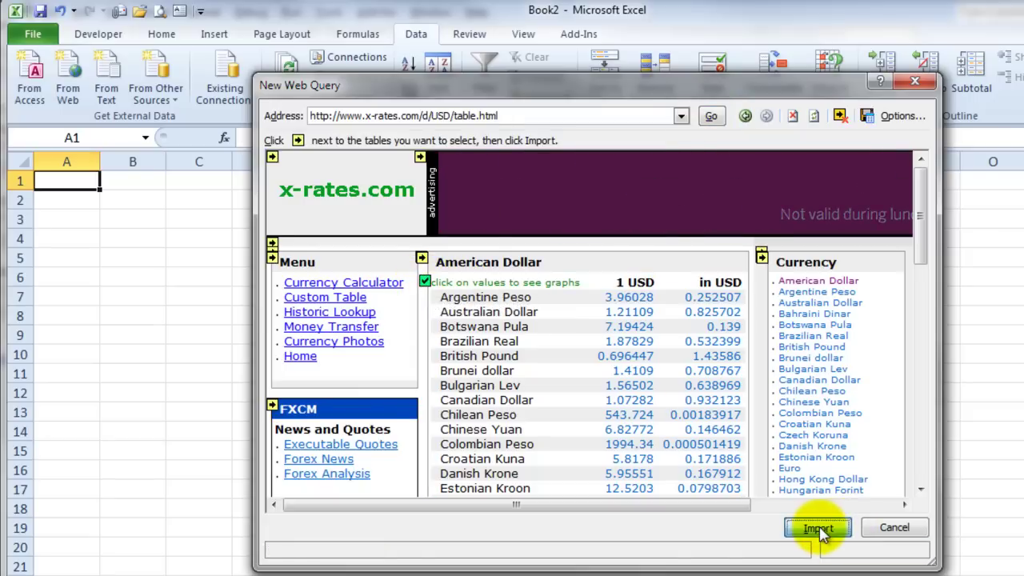
{"action": "left_click", "coordinate": [817, 528]}
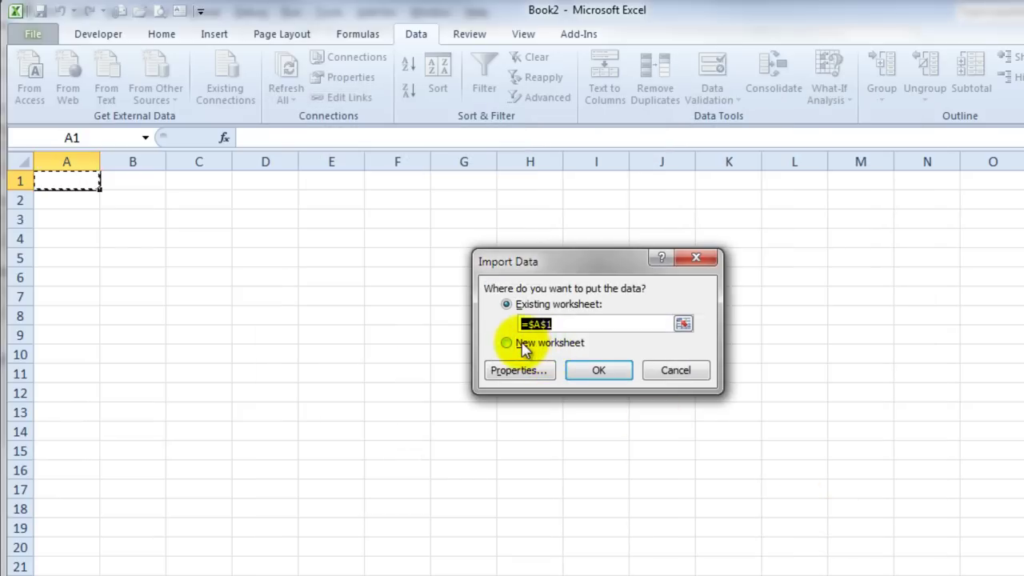
{"action": "left_click", "coordinate": [599, 371]}
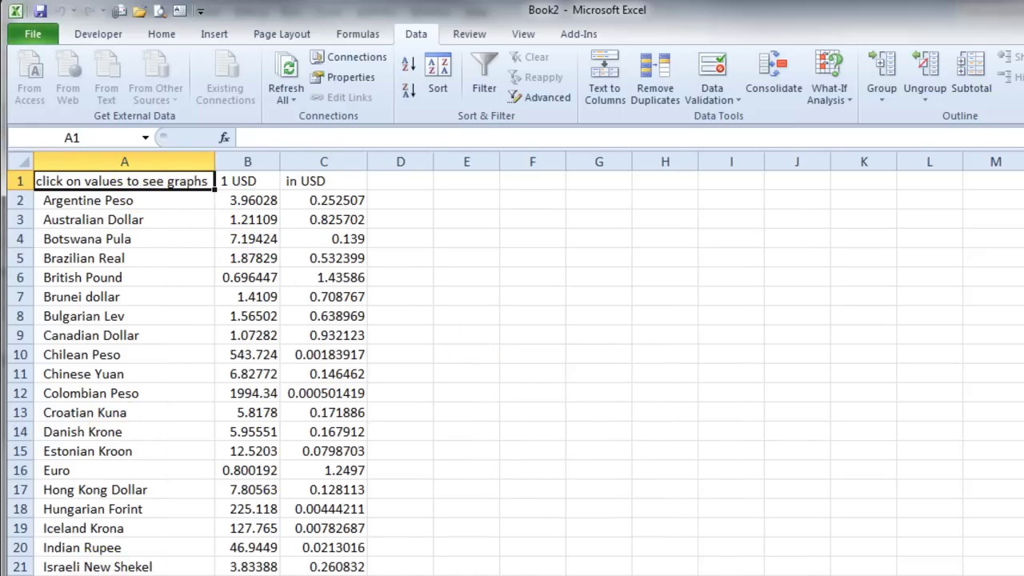
Open the getConversion macro's code from the Macros list.
{"action": "left_click", "coordinate": [98, 36]}
{"action": "left_click", "coordinate": [68, 74]}
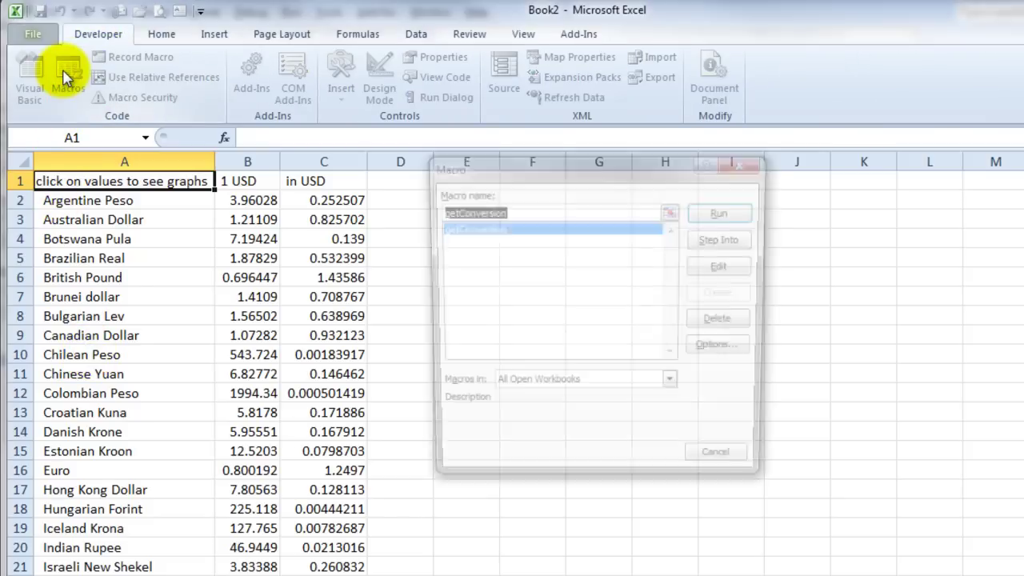
{"action": "left_click", "coordinate": [725, 267]}
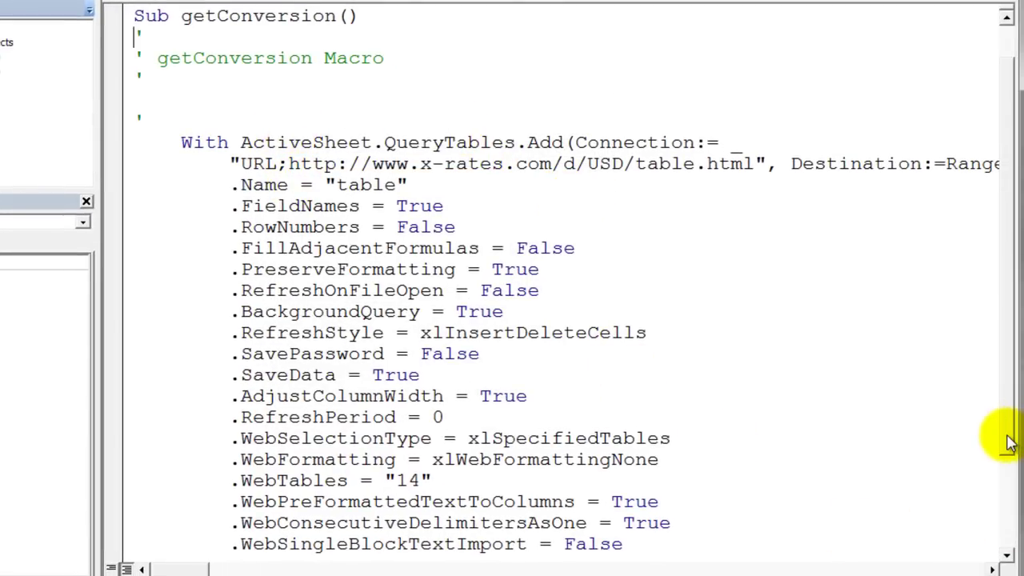
Review the QueryTables code and x-rates web address, then return to the worksheet.
{"action": "scroll", "coordinate": [1002, 444], "scroll_direction": "down", "scroll_amount": 1}
{"action": "scroll", "coordinate": [1009, 472], "scroll_direction": "down", "scroll_amount": 1}
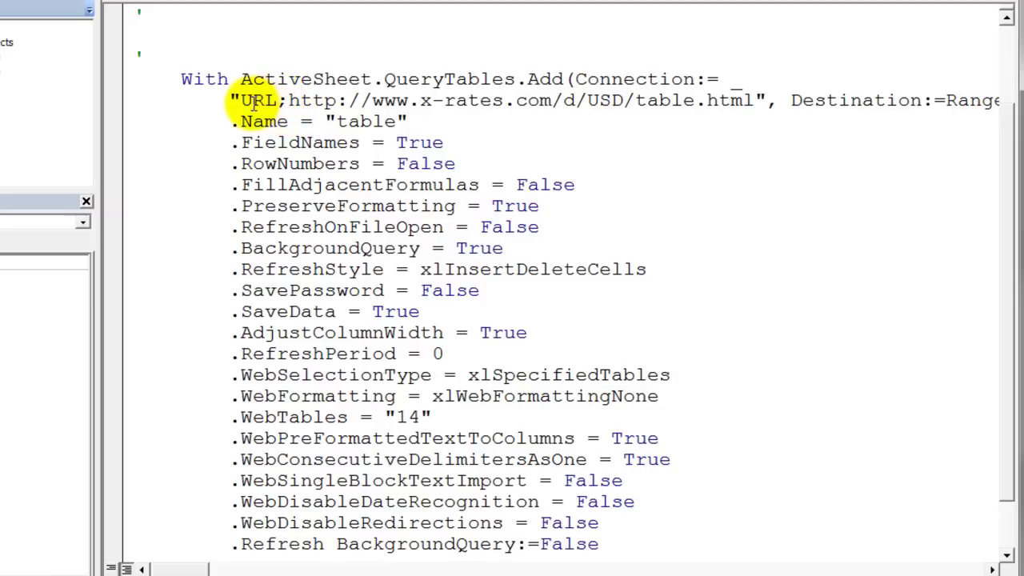
{"action": "left_click_drag", "start_coordinate": [288, 100], "coordinate": [752, 100]}
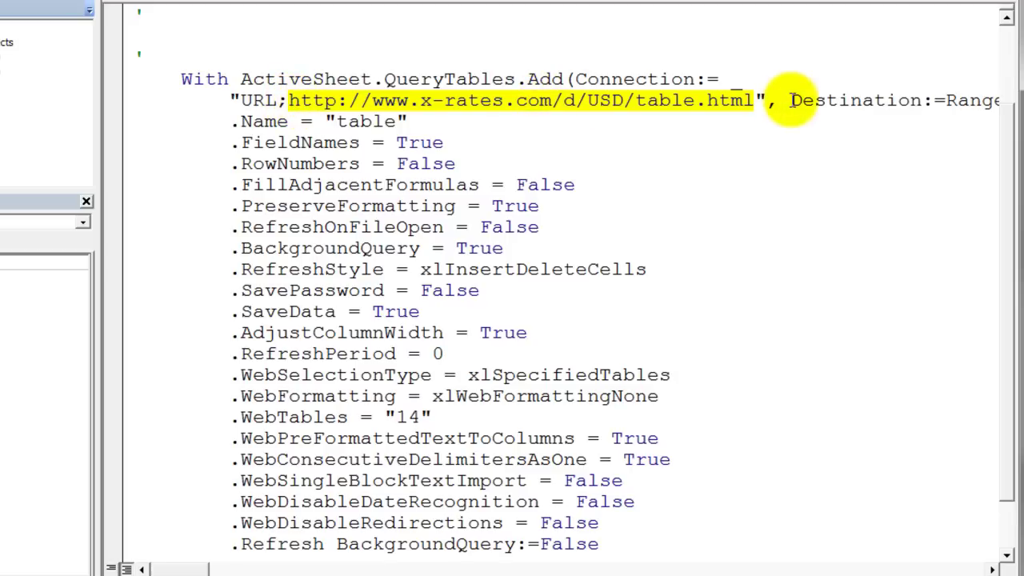
{"action": "left_click", "coordinate": [766, 101]}
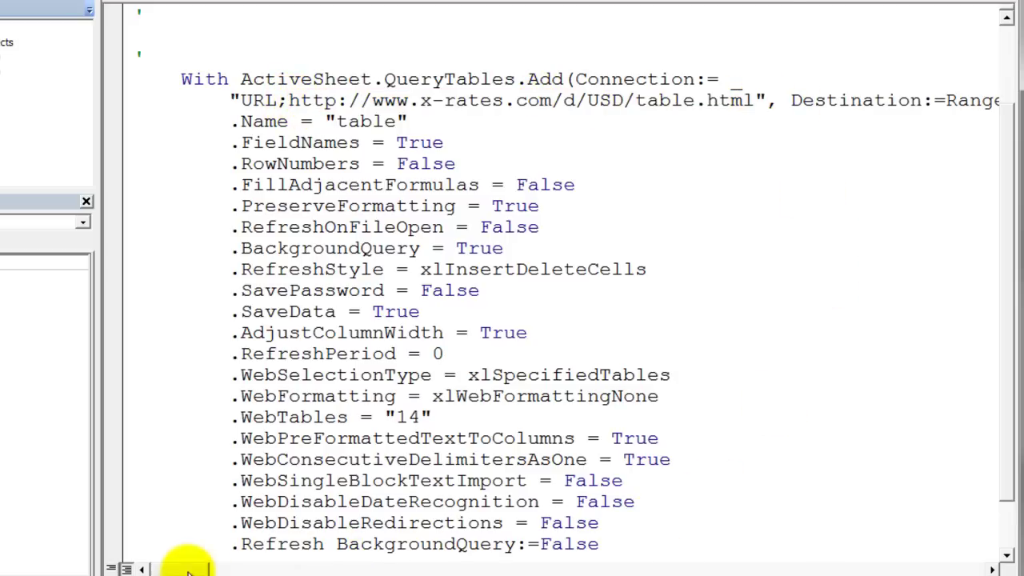
{"action": "mouse_move", "coordinate": [192, 569]}
{"action": "left_mouse_down"}
{"action": "mouse_move", "coordinate": [228, 569]}
{"action": "mouse_move", "coordinate": [190, 568]}
{"action": "left_mouse_up"}
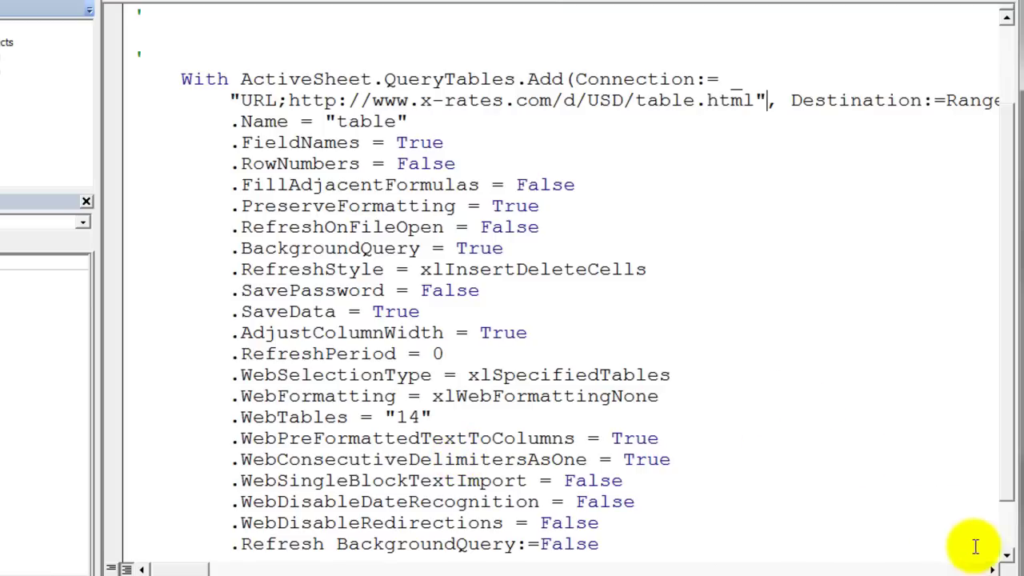
{"action": "left_click", "coordinate": [1008, 560]}
{"action": "left_click", "coordinate": [1008, 560]}
{"action": "left_click", "coordinate": [1007, 560]}
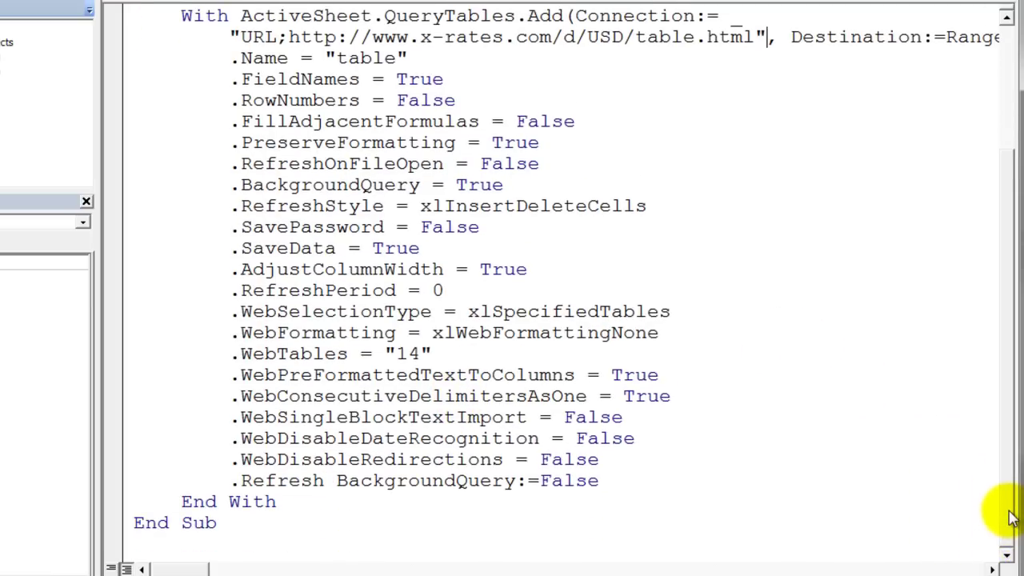
{"action": "left_click_drag", "start_coordinate": [1011, 516], "coordinate": [1008, 371]}
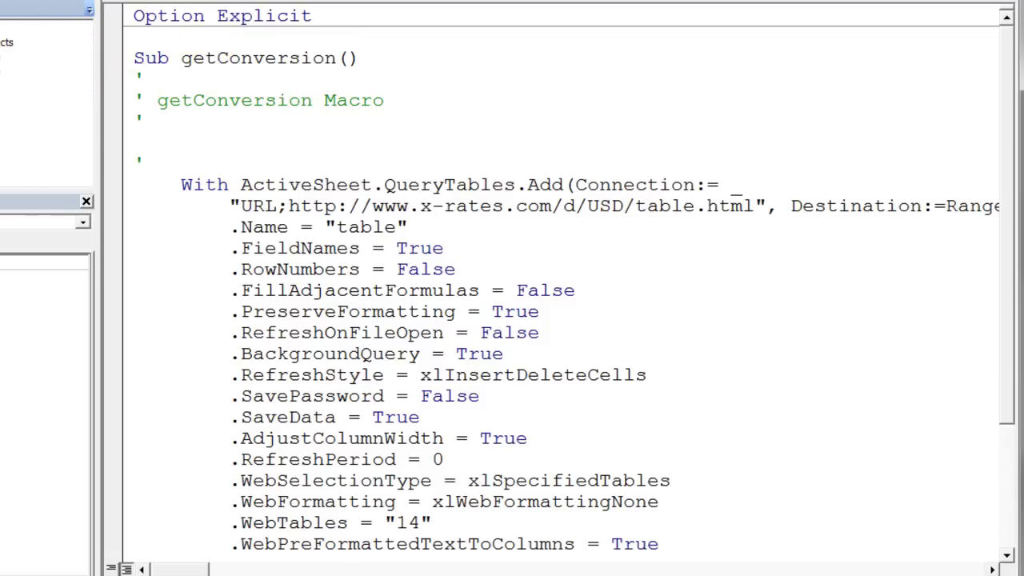
{"action": "key", "text": "alt+F11"}
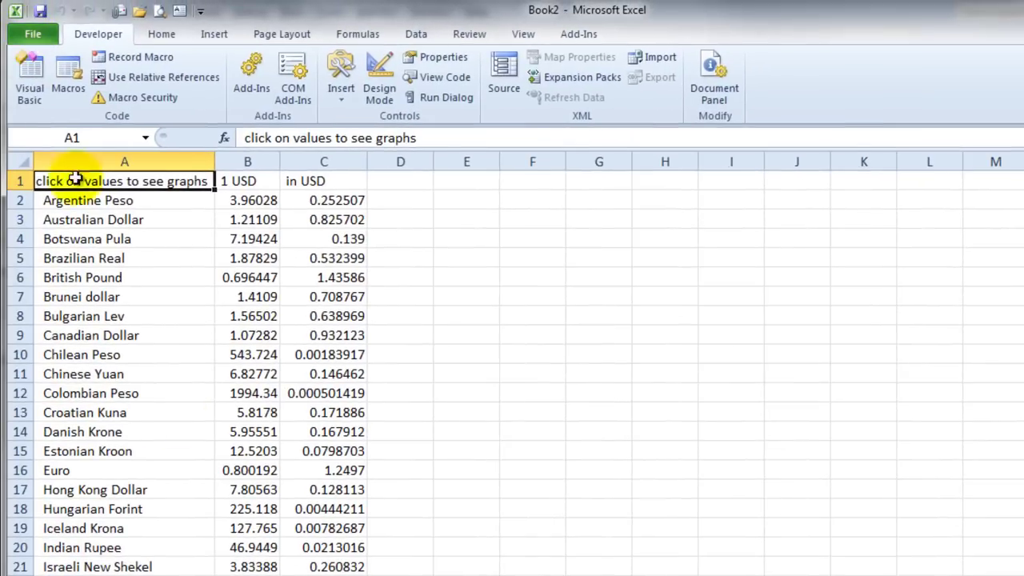
Switch to a blank sheet and run getConversion to import the USD rate table.
{"action": "key", "text": "ctrl+Page_Down"}
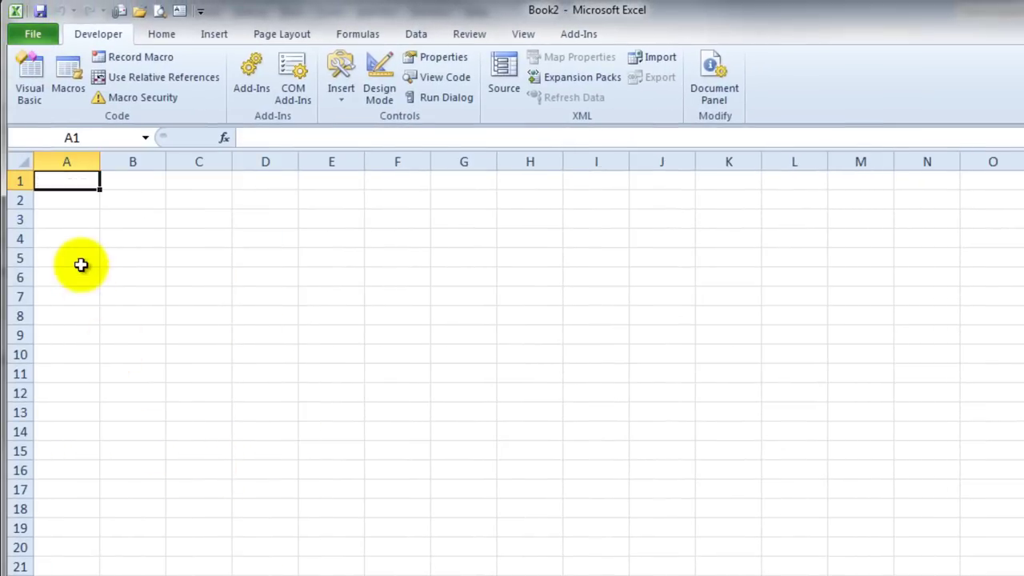
{"action": "left_click", "coordinate": [69, 79]}
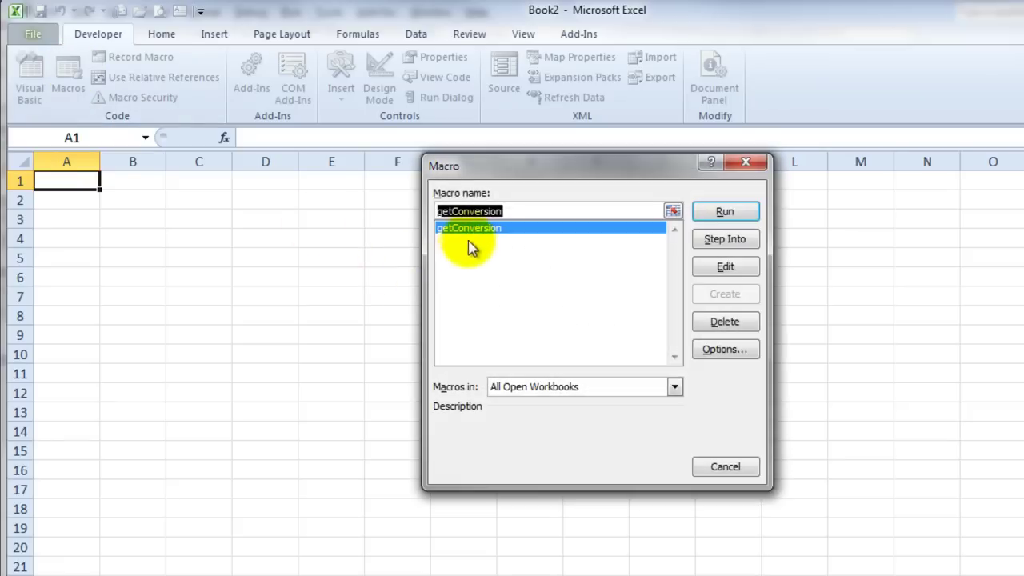
{"action": "left_click", "coordinate": [724, 209]}
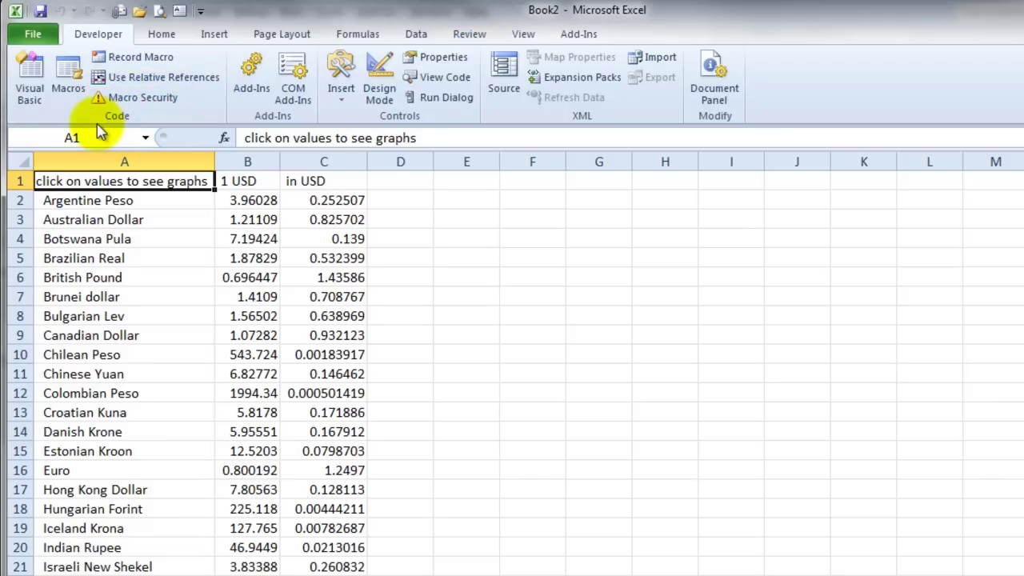
Open UserForm1 in design view and rename its list box from ListBox1 to lstCurrencyList.
{"action": "left_click", "coordinate": [33, 87]}
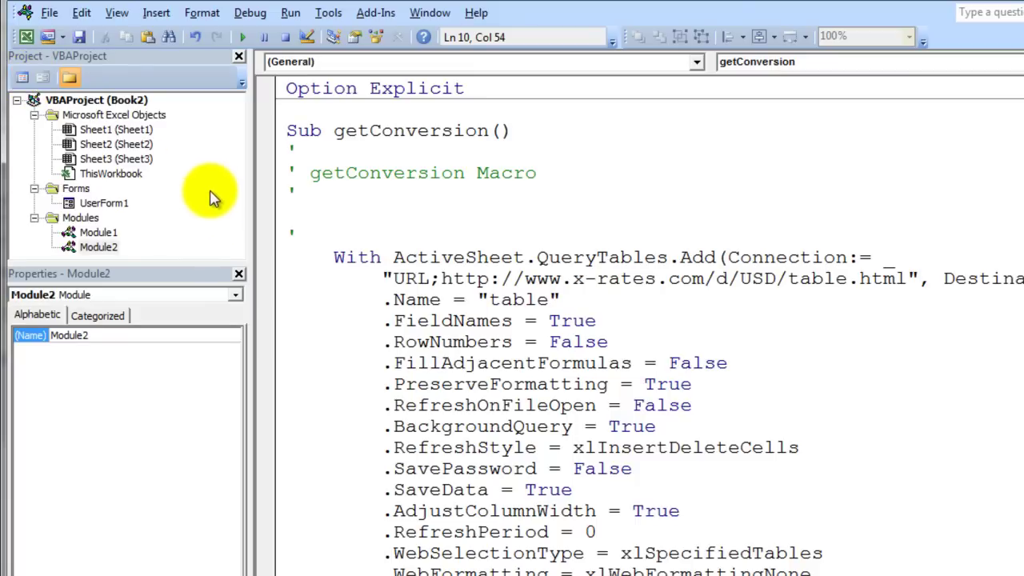
{"action": "left_click", "coordinate": [117, 207]}
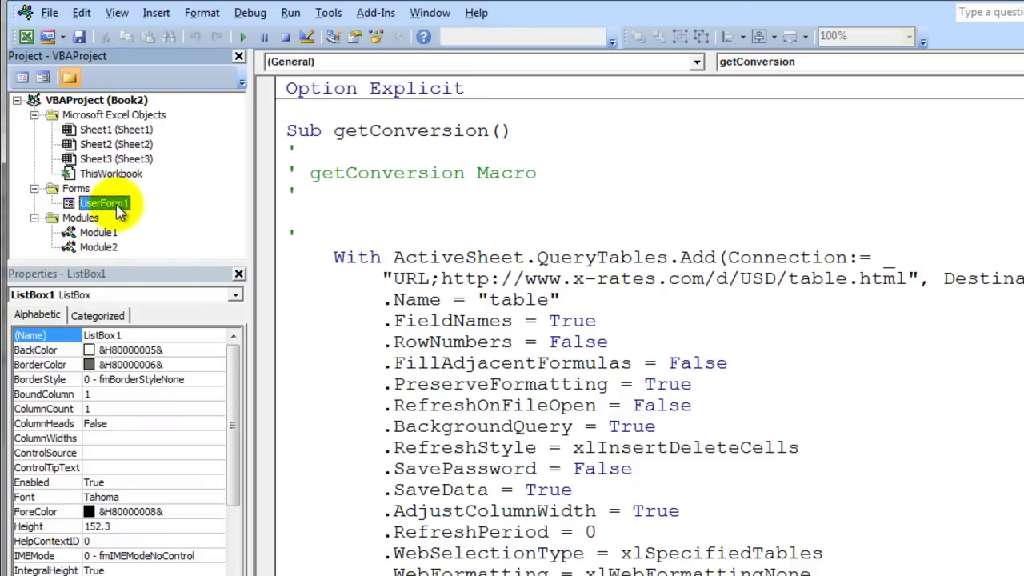
{"action": "double_click", "coordinate": [117, 206]}
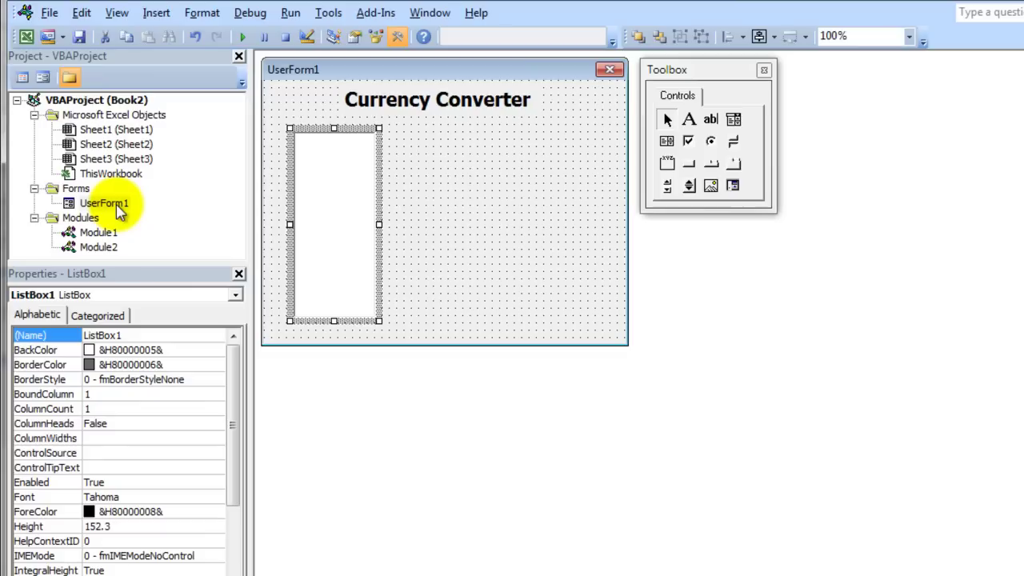
{"action": "left_click", "coordinate": [340, 160]}
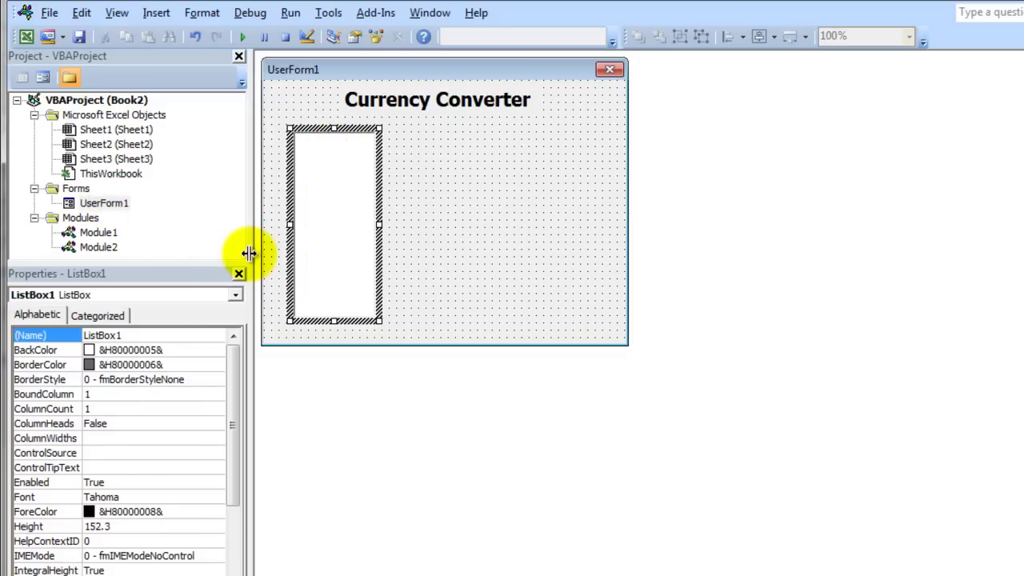
{"action": "left_click", "coordinate": [138, 335]}
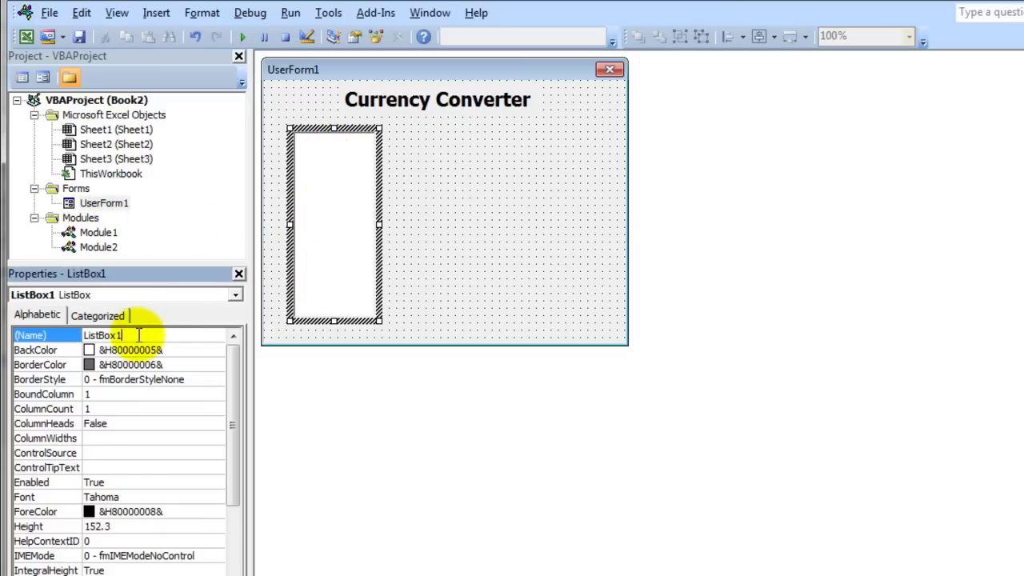
{"action": "left_click_drag", "start_coordinate": [138, 335], "coordinate": [70, 340]}
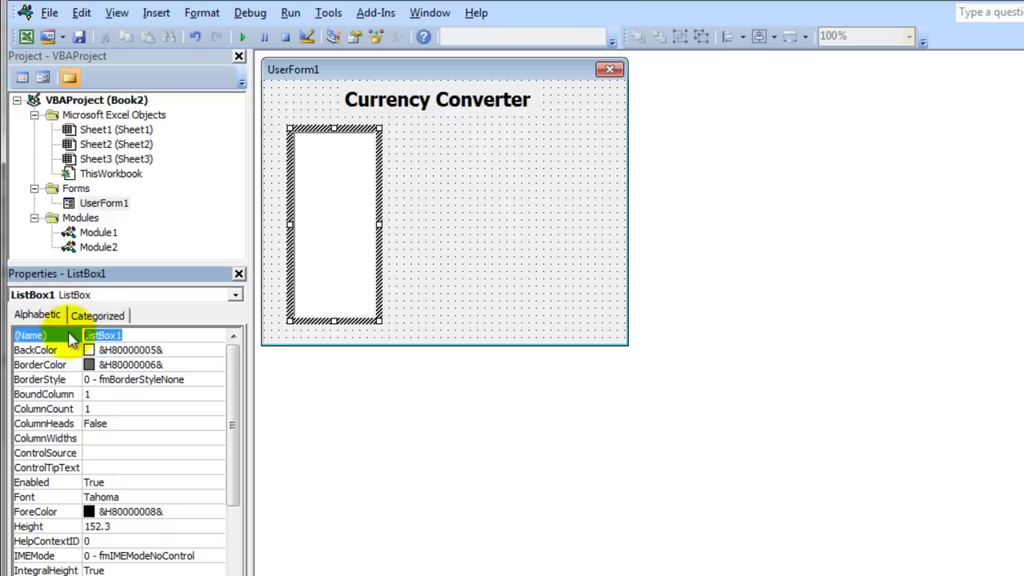
{"action": "type", "text": "lstCurrency"}
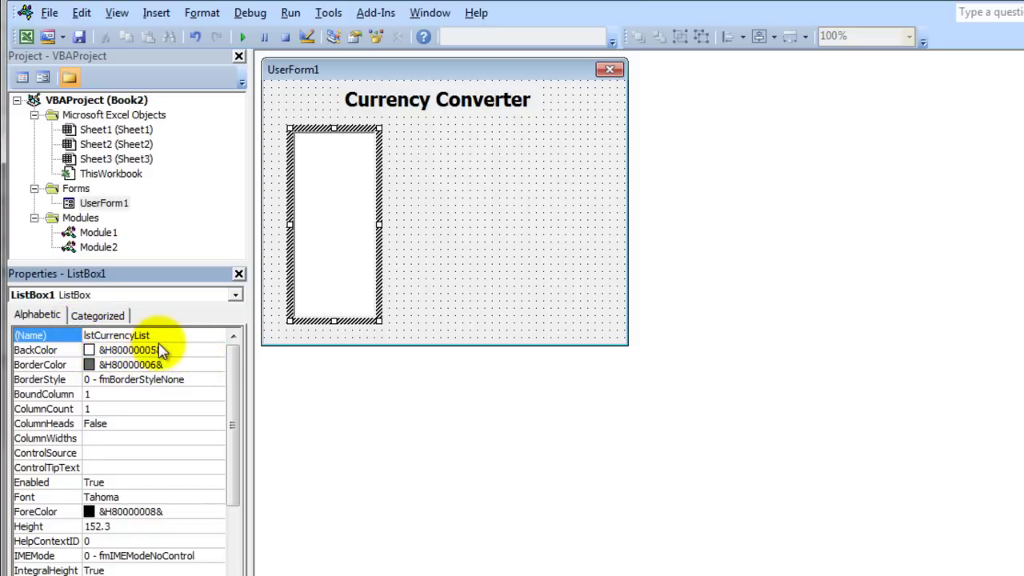
Reselect the list box and locate its RowSource property.
{"action": "left_click", "coordinate": [477, 254]}
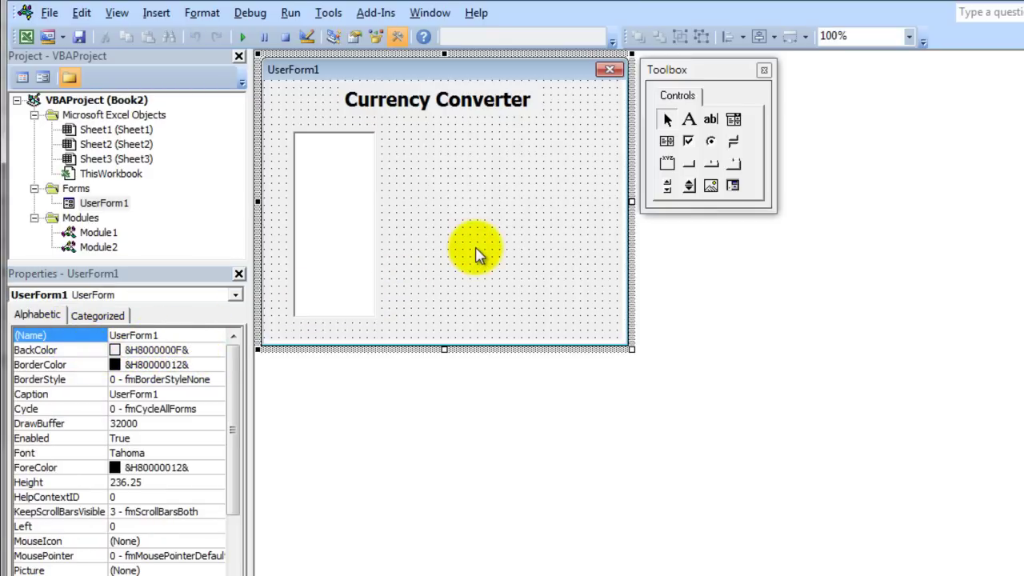
{"action": "left_click", "coordinate": [327, 230]}
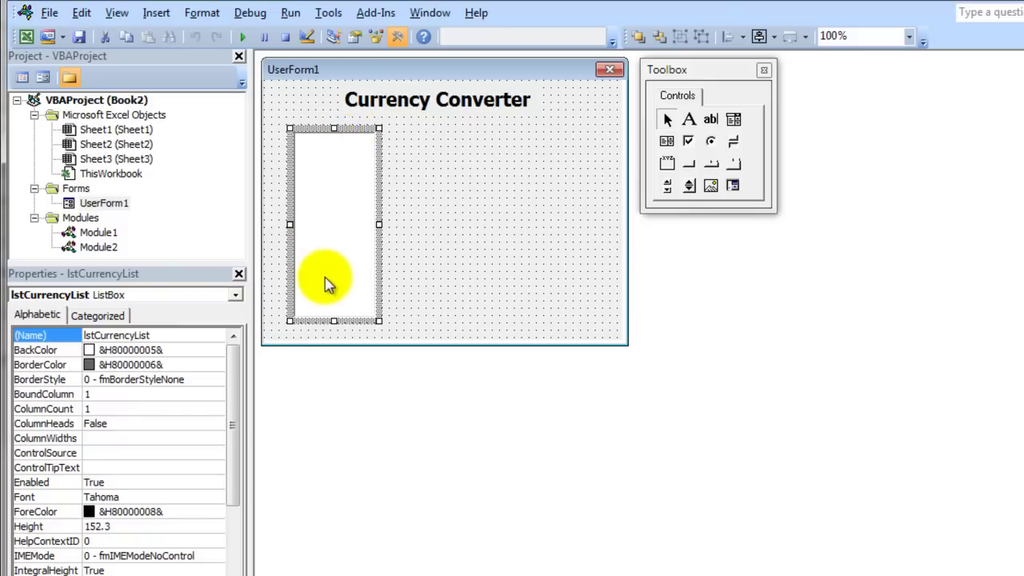
{"action": "left_click_drag", "start_coordinate": [235, 393], "coordinate": [225, 530]}
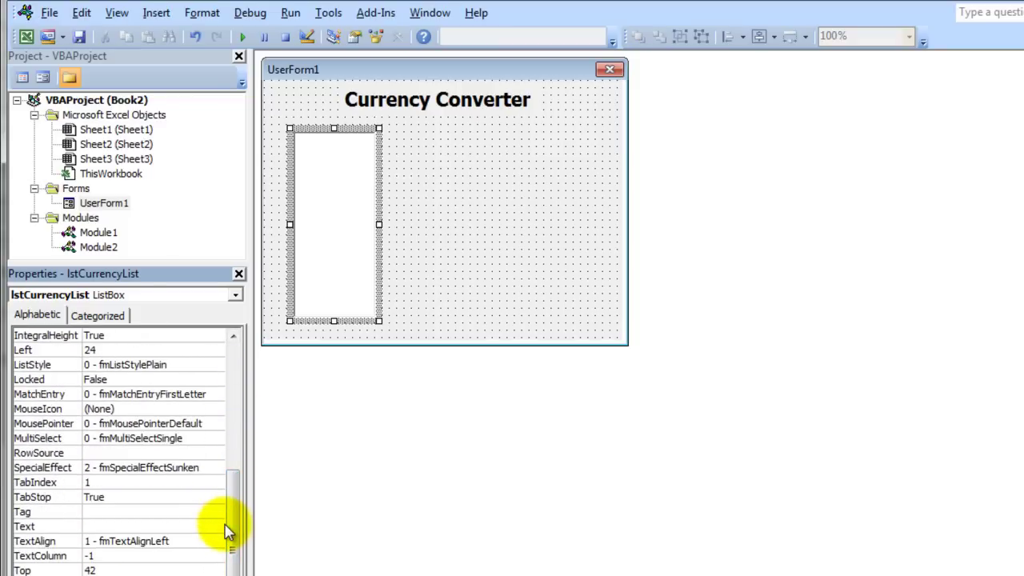
{"action": "left_click_drag", "start_coordinate": [234, 525], "coordinate": [235, 507]}
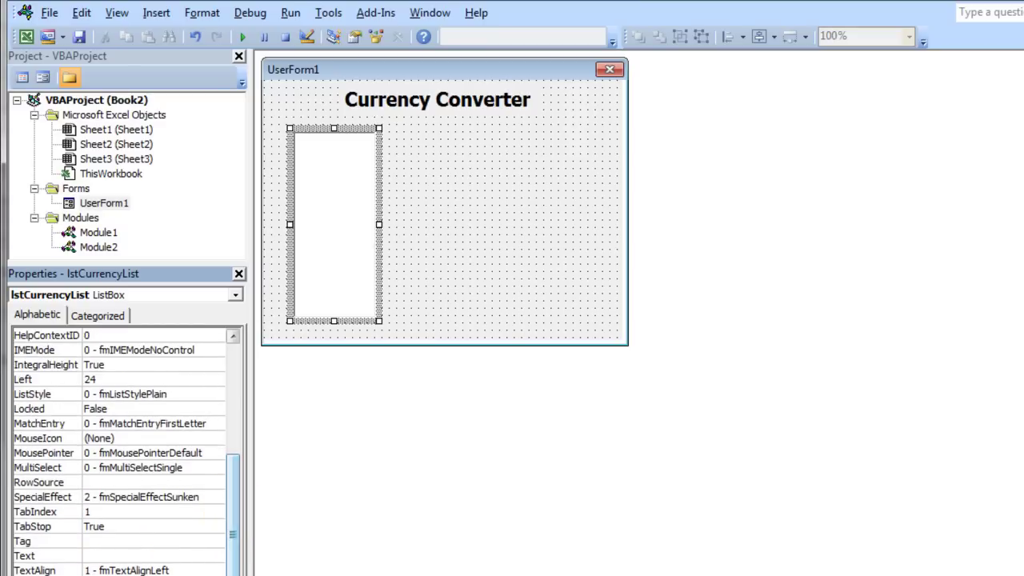
{"action": "left_click", "coordinate": [36, 483]}
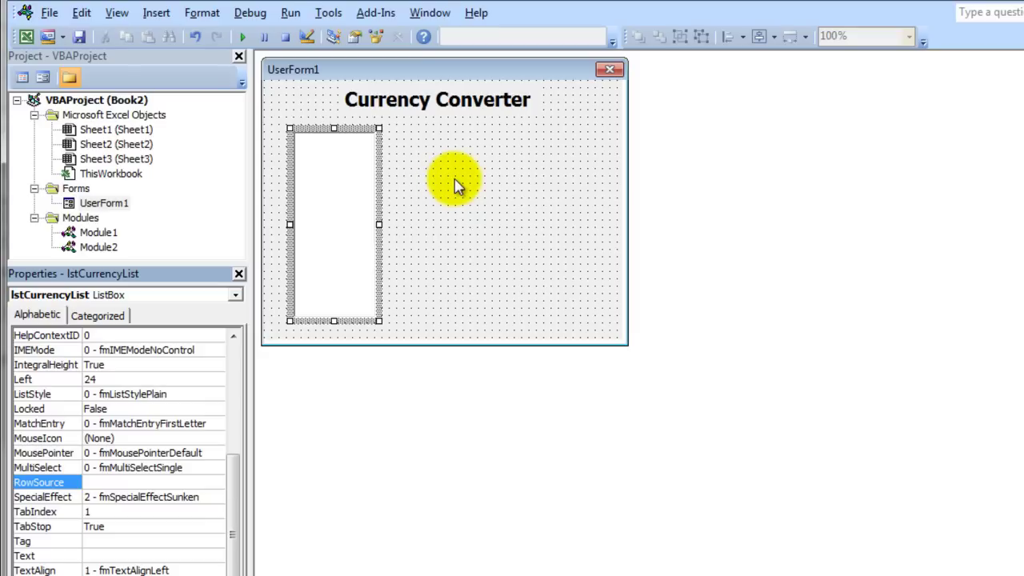
{"action": "left_click", "coordinate": [27, 36]}
{"action": "left_click", "coordinate": [116, 201]}
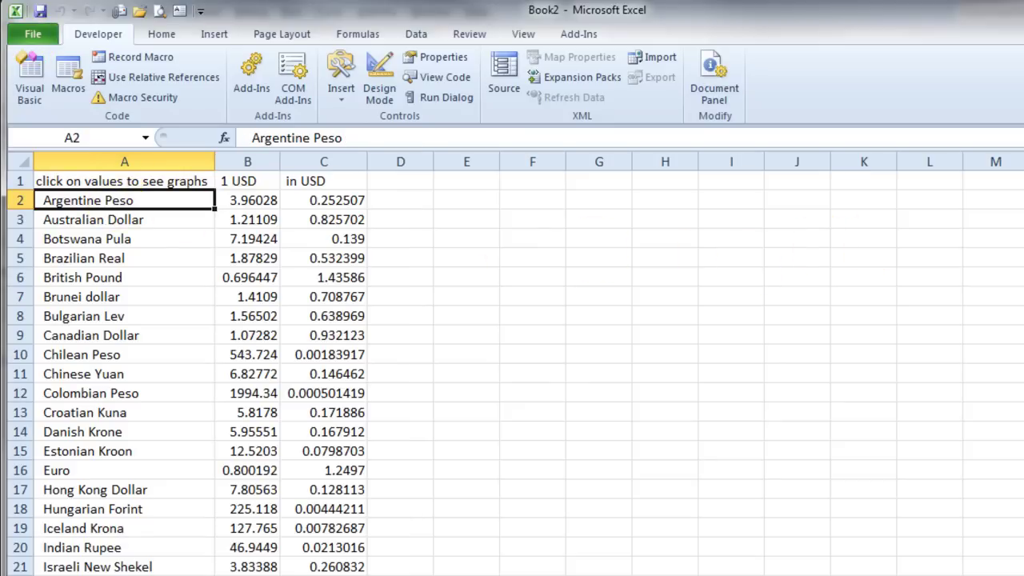
{"action": "scroll", "coordinate": [512, 368], "scroll_direction": "down", "scroll_amount": 8}
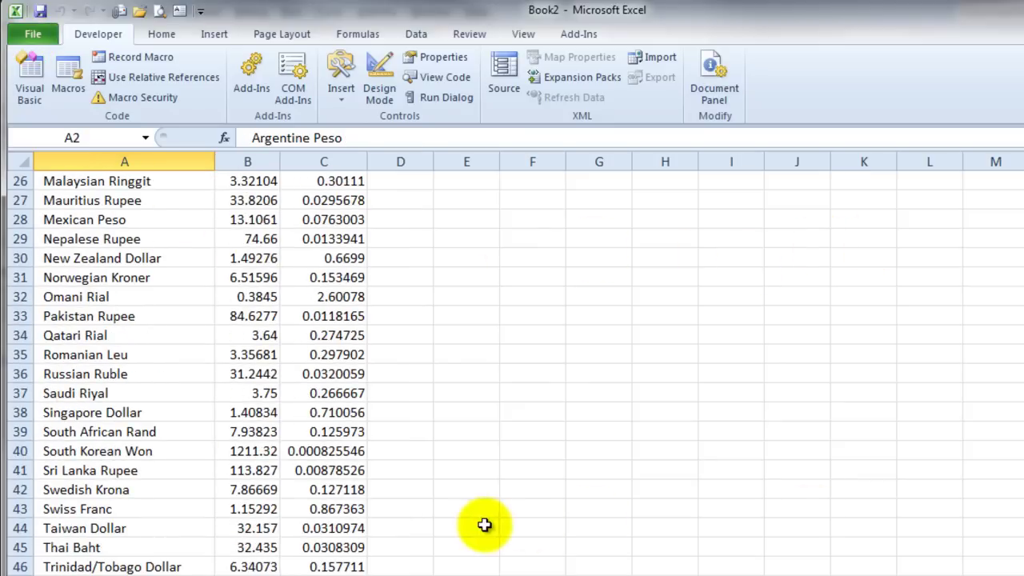
{"action": "key", "text": "ctrl+Down"}
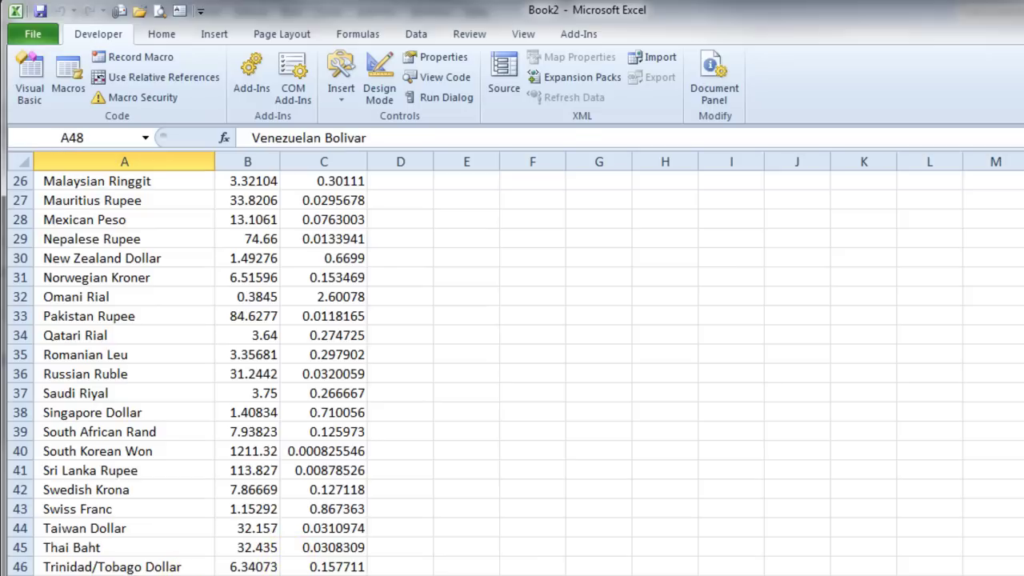
{"action": "scroll", "coordinate": [512, 368], "scroll_direction": "up", "scroll_amount": 8}
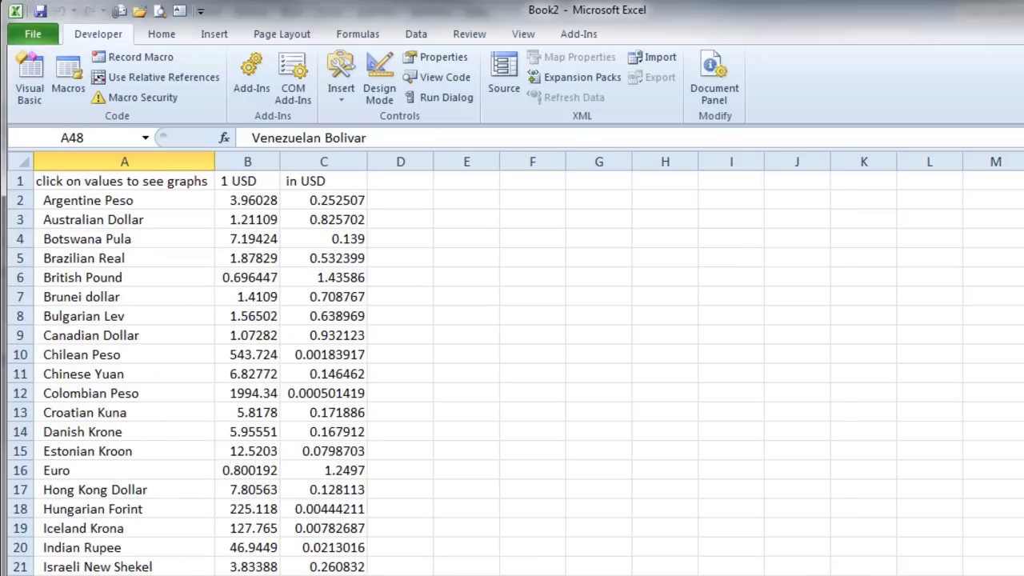
{"action": "left_click", "coordinate": [34, 80]}
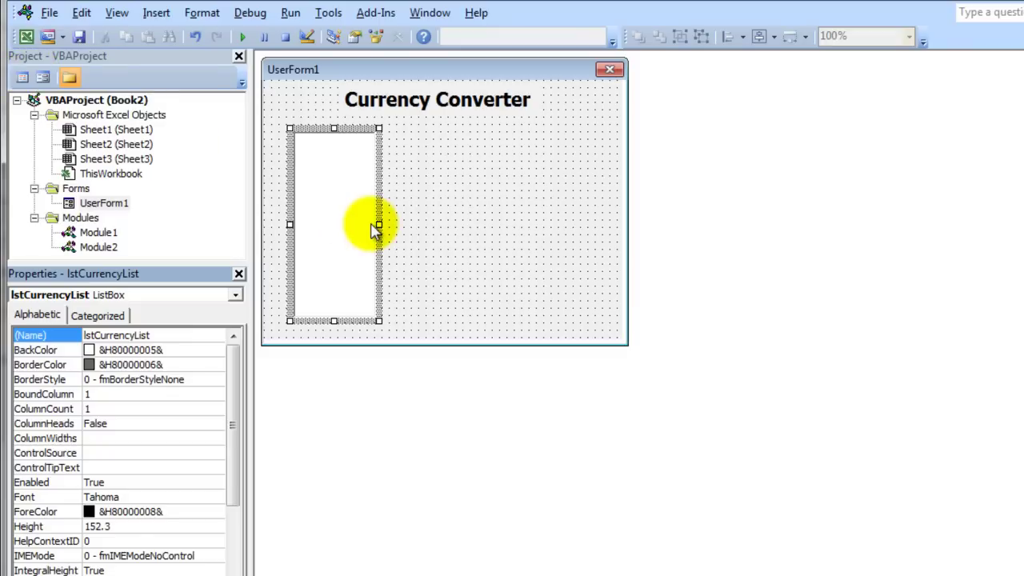
Create the UserForm_Initialize event procedure in the form's code window.
{"action": "double_click", "coordinate": [444, 217]}
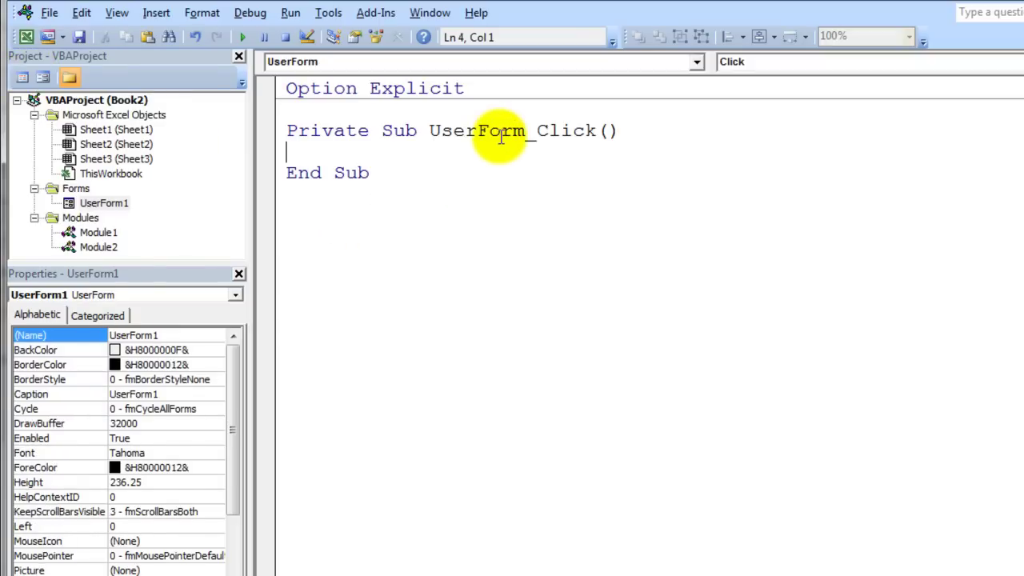
{"action": "left_click", "coordinate": [498, 63]}
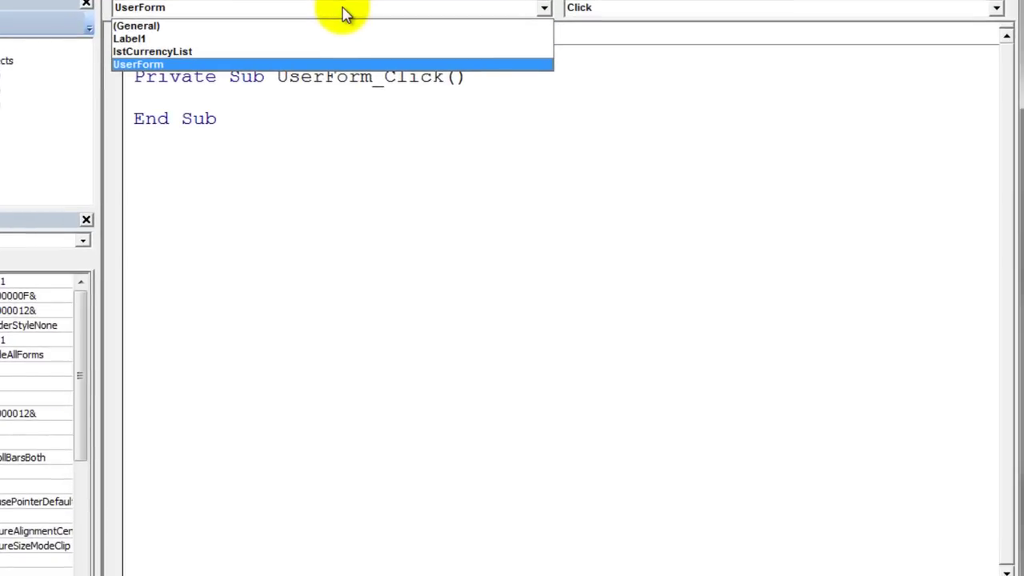
{"action": "left_click", "coordinate": [328, 64]}
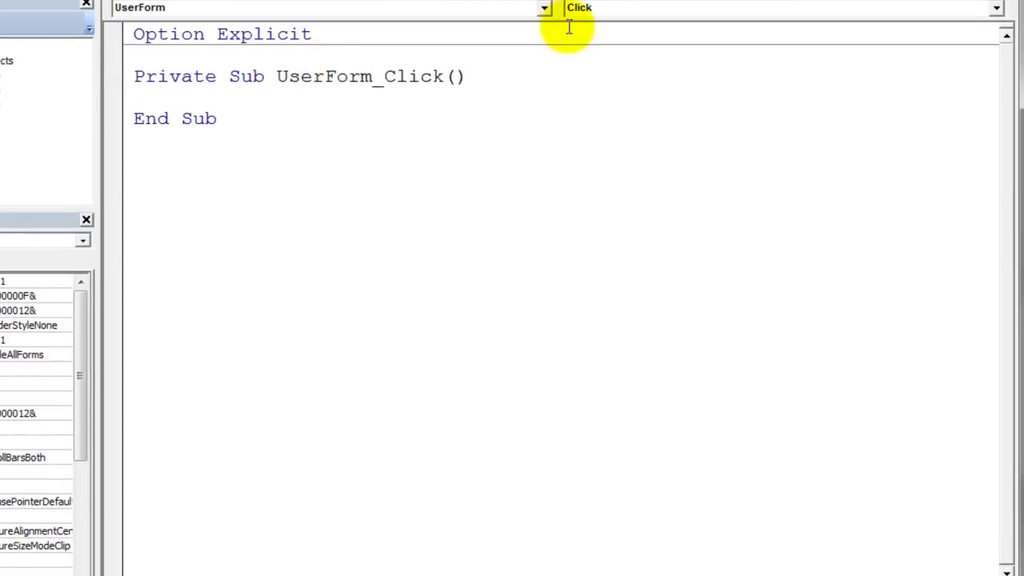
{"action": "left_click", "coordinate": [607, 11]}
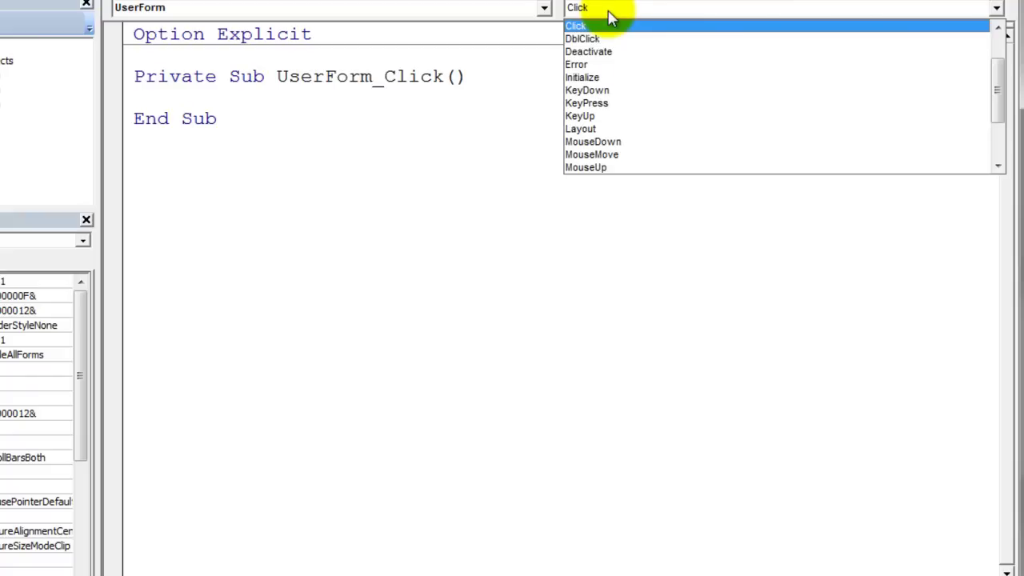
{"action": "left_click", "coordinate": [591, 78]}
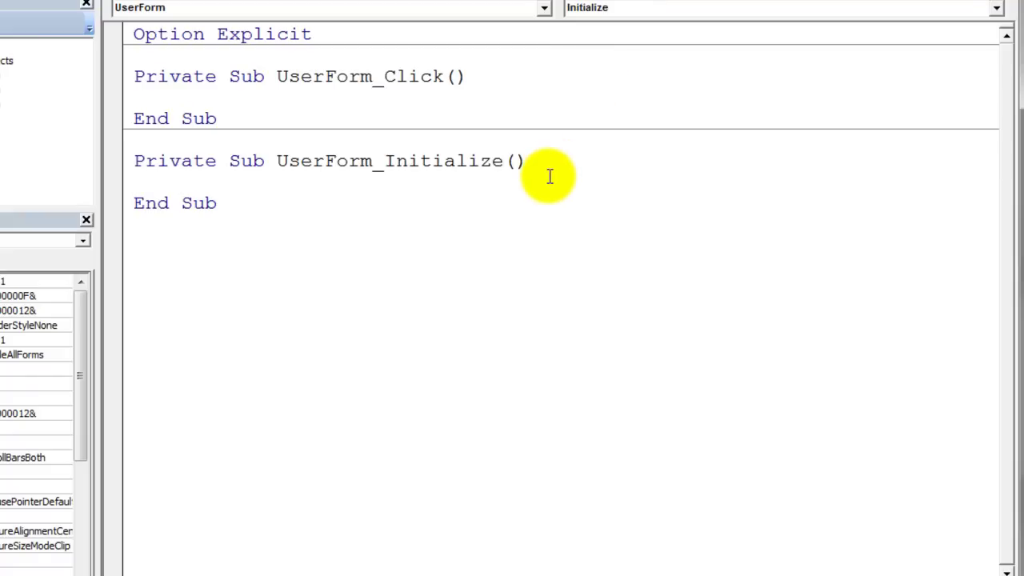
Add three lstCurrencyList.AddItem lines, each adding a sample person name.
{"action": "type", "text": "lst"}
{"action": "key", "text": "ctrl+space"}
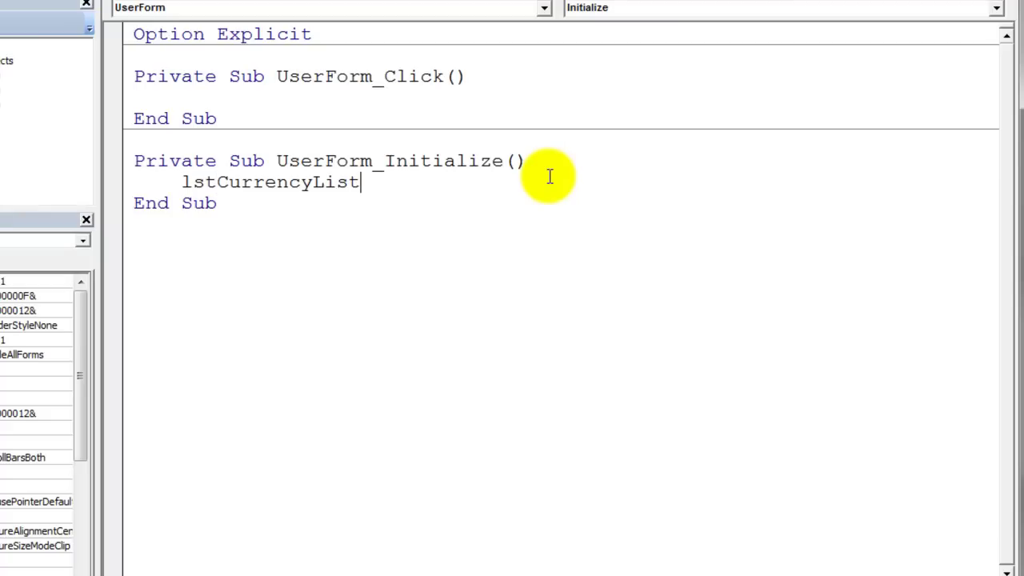
{"action": "type", "text": ".a"}
{"action": "key", "text": "Tab"}
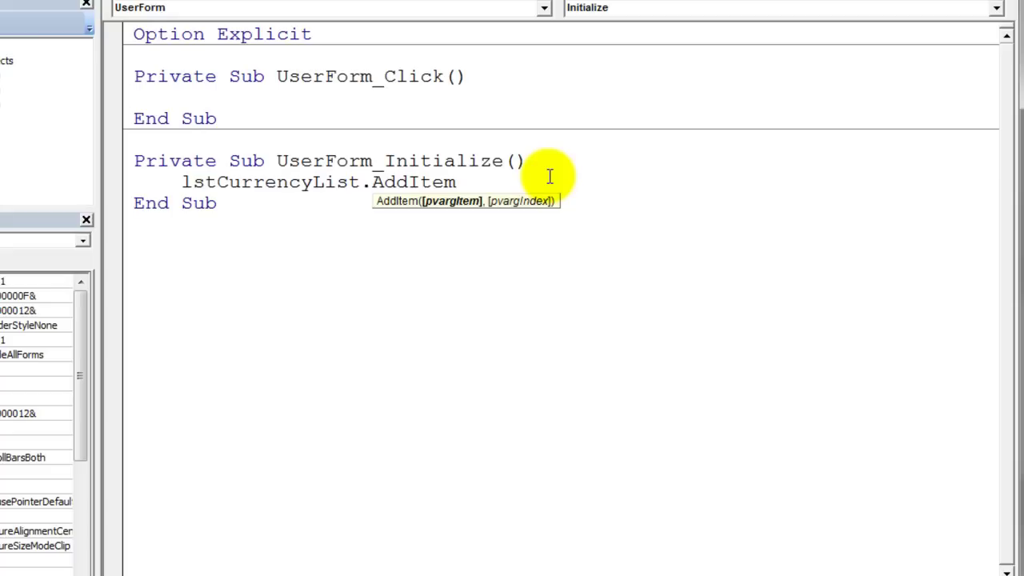
{"action": "type", "text": "\"Peter Casey\""}
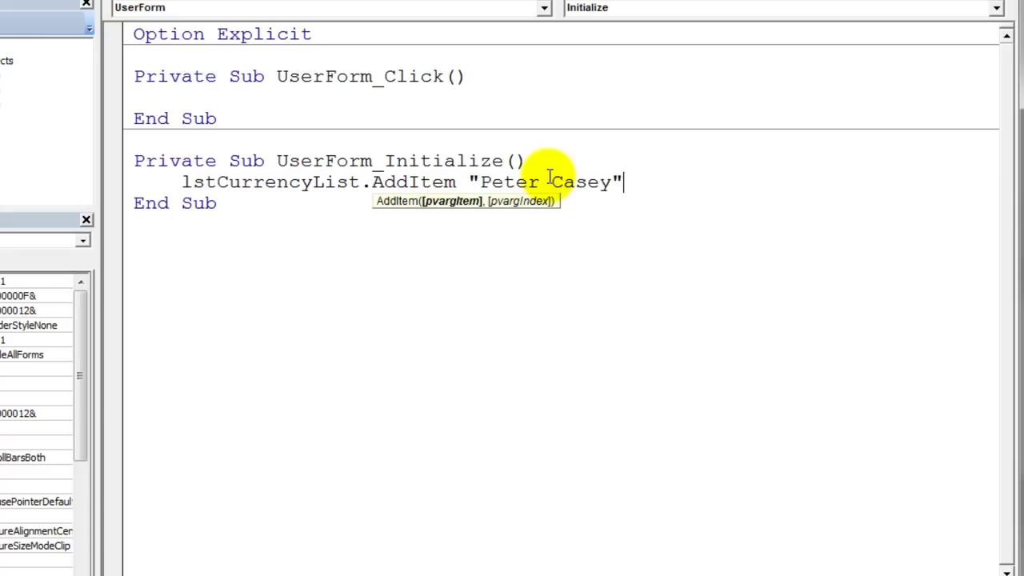
{"action": "key", "text": "Return"}
{"action": "type", "text": "lst"}
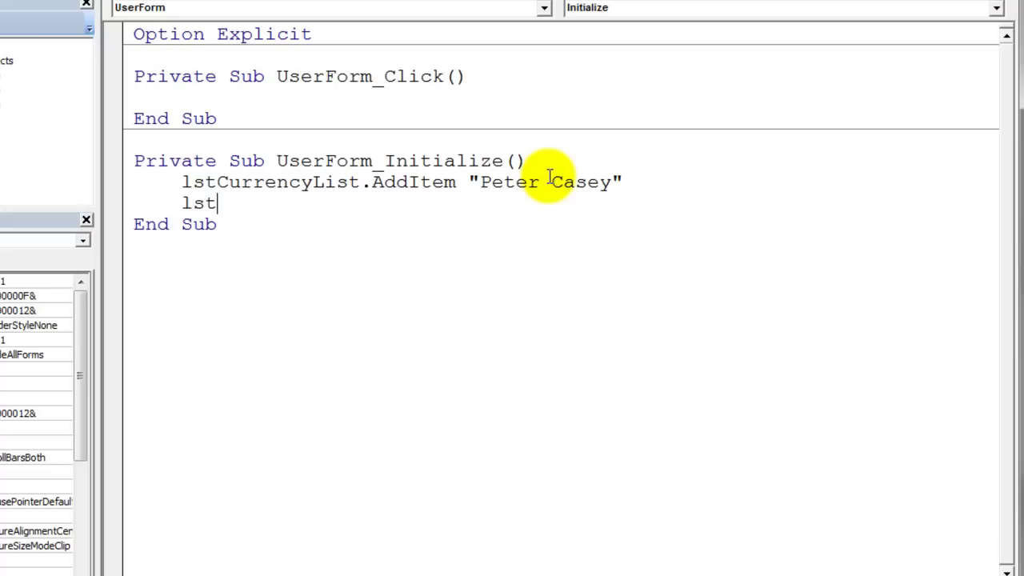
{"action": "type", "text": "CurrencyList.AddItem"}
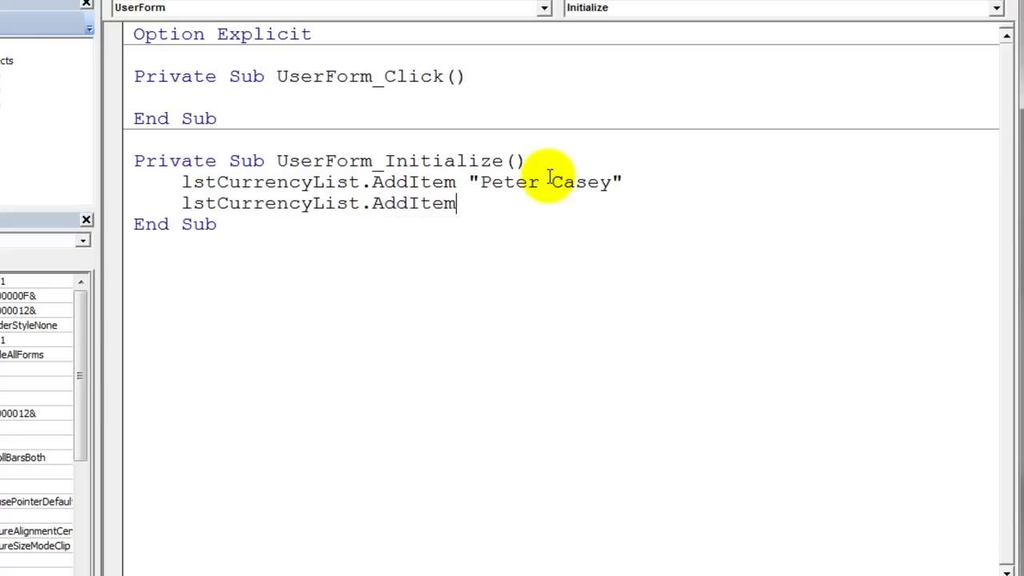
{"action": "type", "text": " \"Joh"}
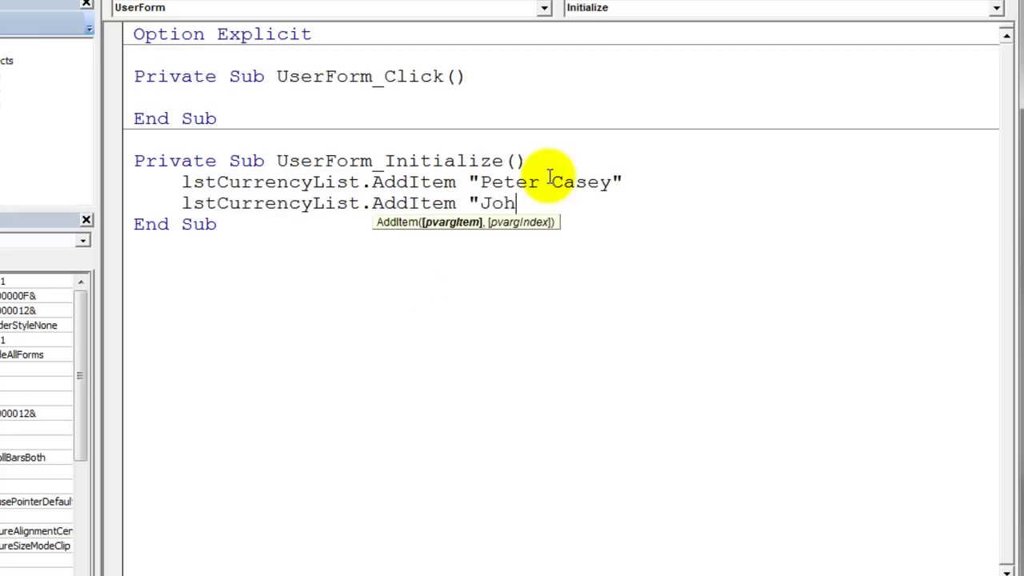
{"action": "type", "text": "n Smith\""}
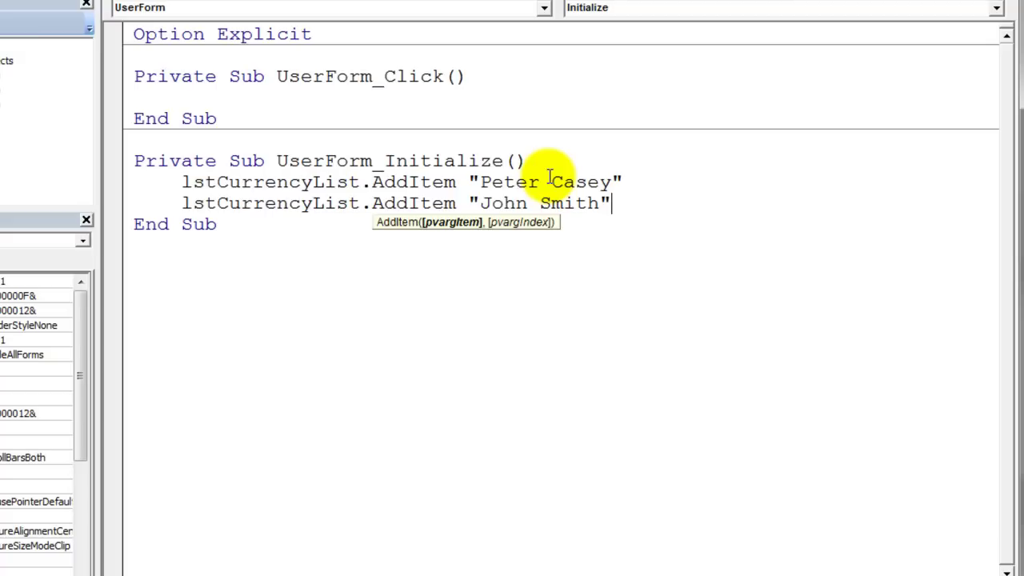
{"action": "key", "text": "Return"}
{"action": "type", "text": "l"}
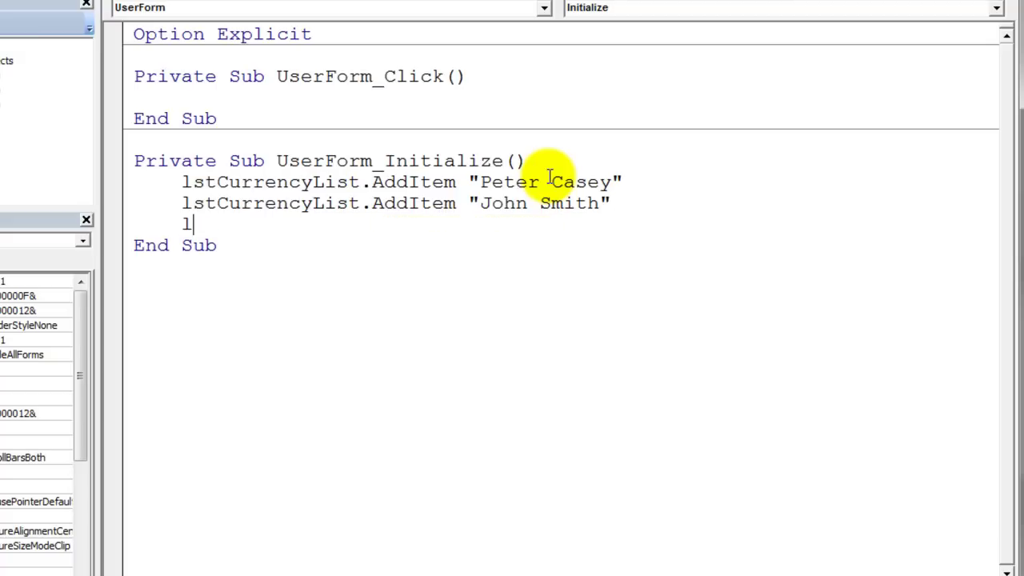
{"action": "type", "text": "stCurrencyList.addItem"}
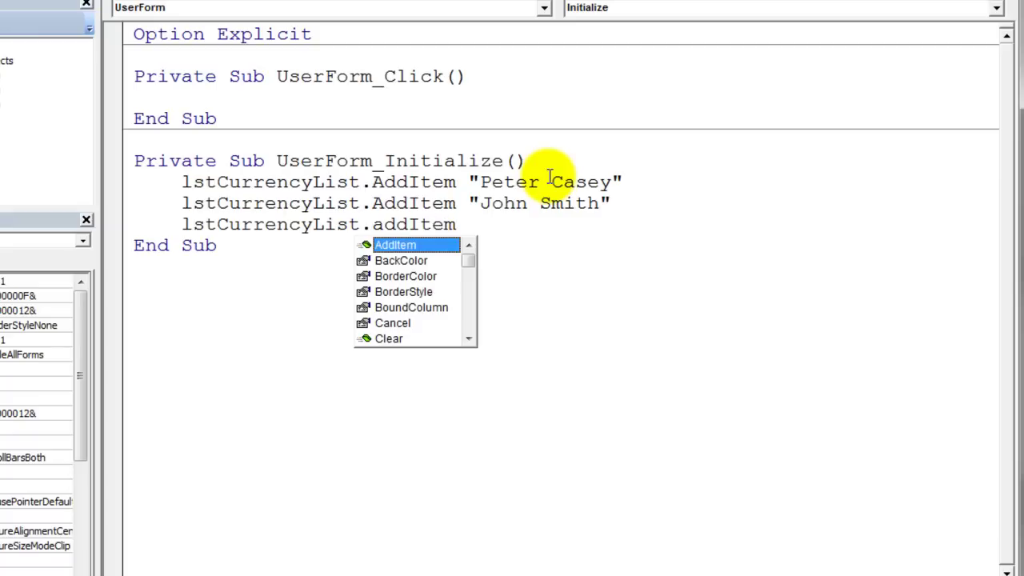
{"action": "type", "text": " \""}
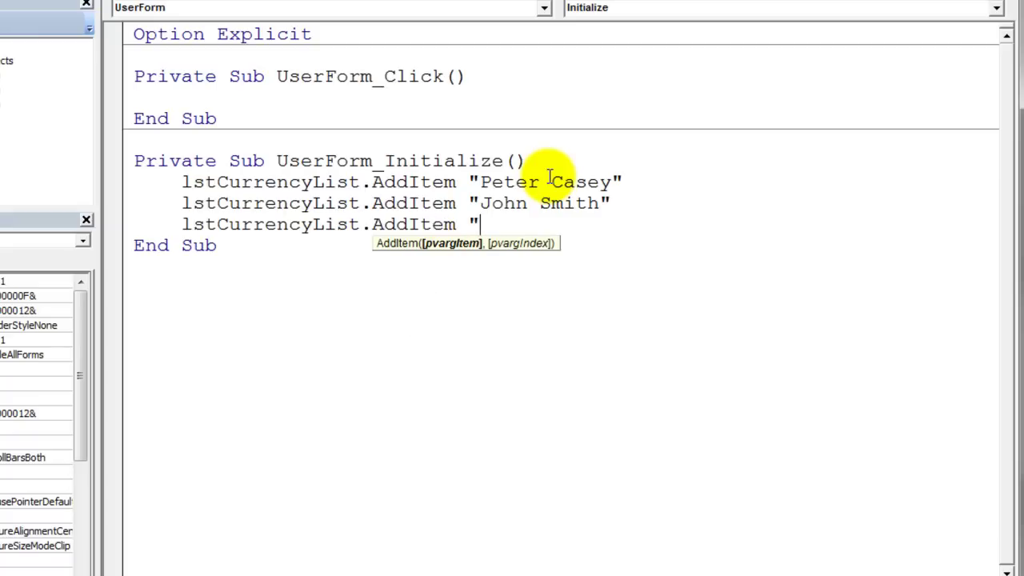
{"action": "type", "text": "Beth Thomas\""}
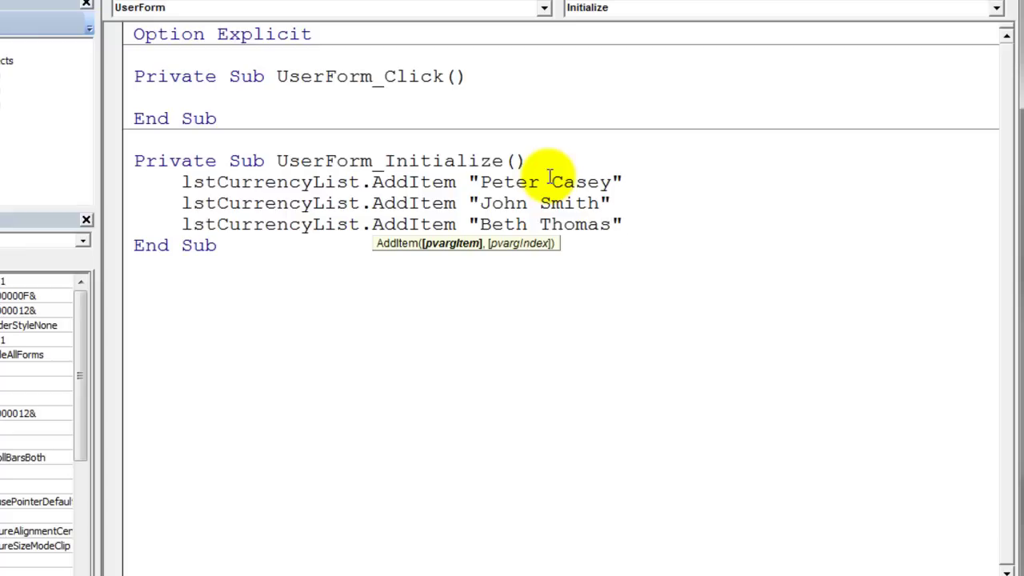
{"action": "left_click", "coordinate": [467, 299]}
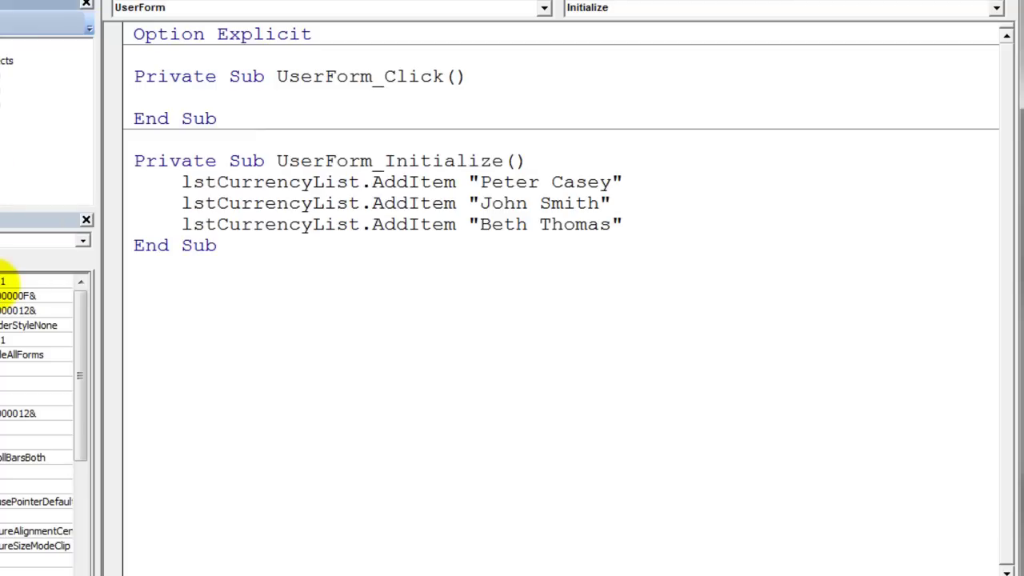
{"action": "double_click", "coordinate": [2, 280]}
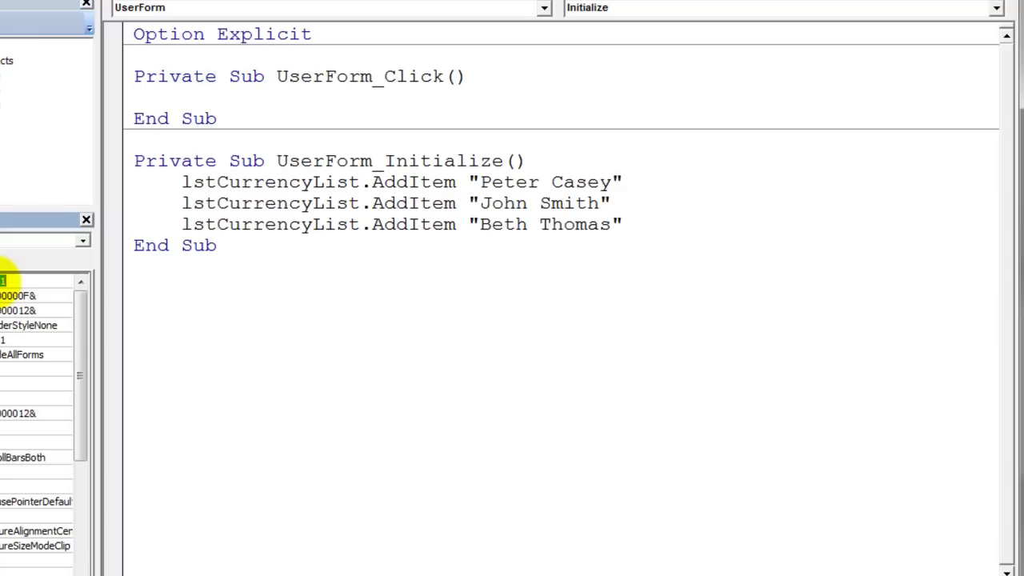
Rename the form frmConverter and create an empty showForm Sub in Module1.
{"action": "key", "text": "BackSpace"}
{"action": "type", "text": "ter"}
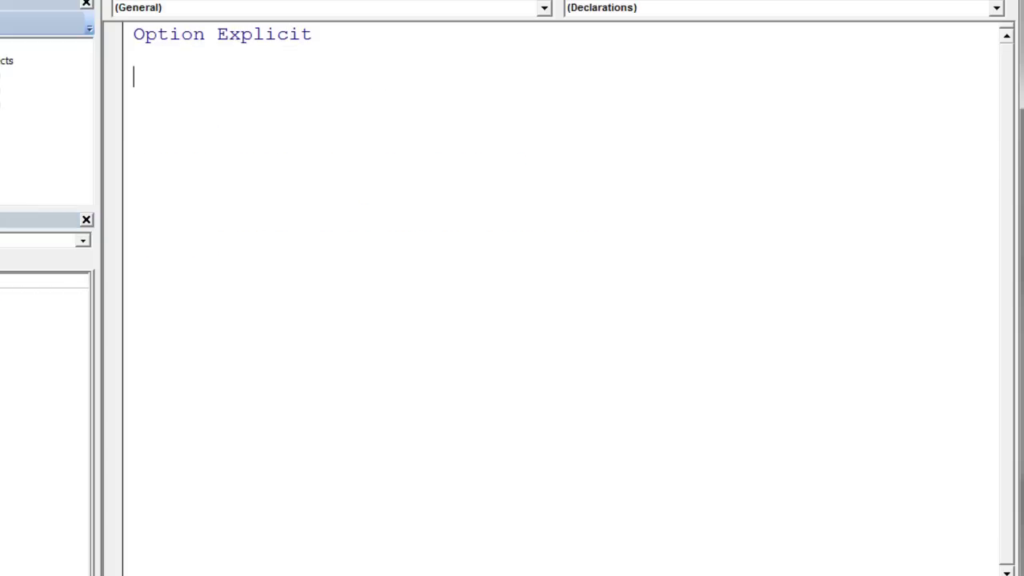
{"action": "type", "text": "sub showf"}
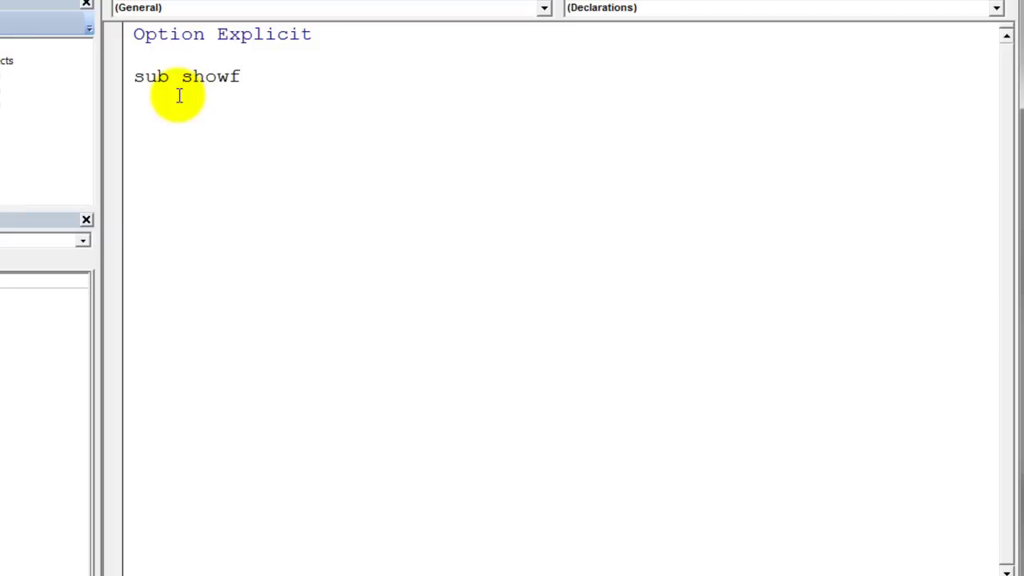
{"action": "key", "text": "BackSpace"}
{"action": "type", "text": "Form"}
{"action": "key", "text": "Tab"}
{"action": "key", "text": "Return"}
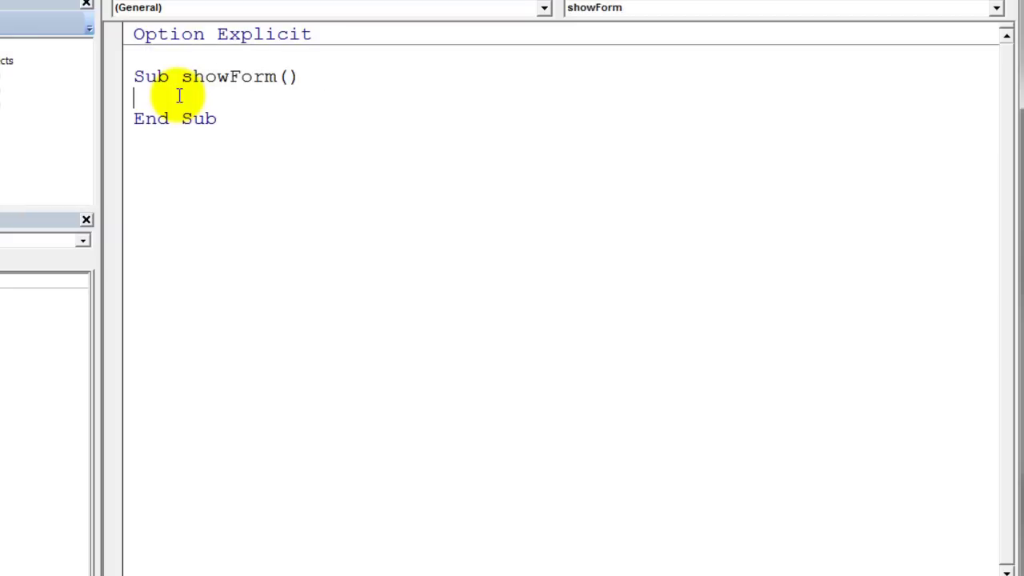
Add an indented frmConverter.show line to showForm and return to the worksheet.
{"action": "type", "text": "frmConverter.show"}
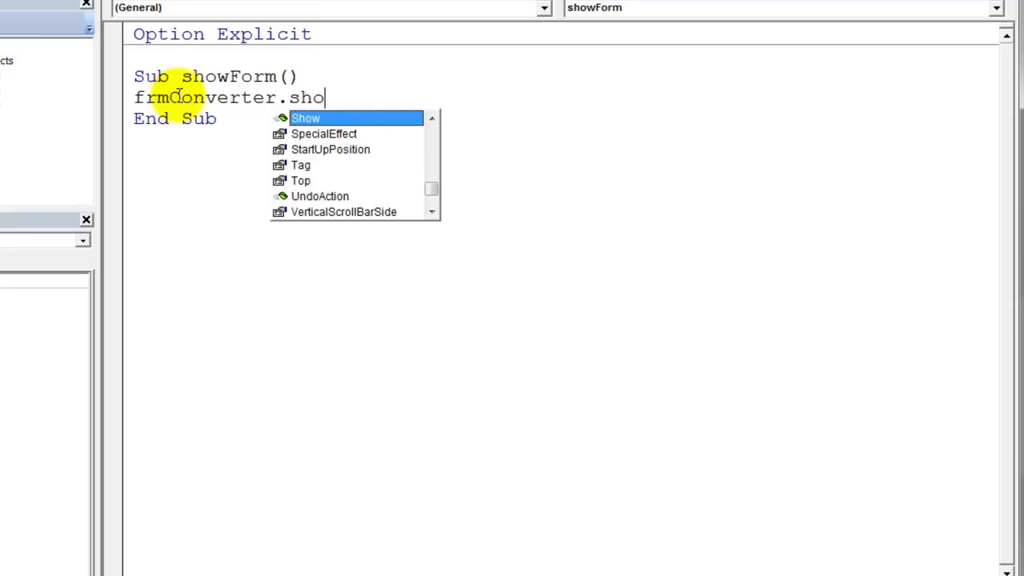
{"action": "left_click", "coordinate": [132, 96]}
{"action": "key", "text": "Tab"}
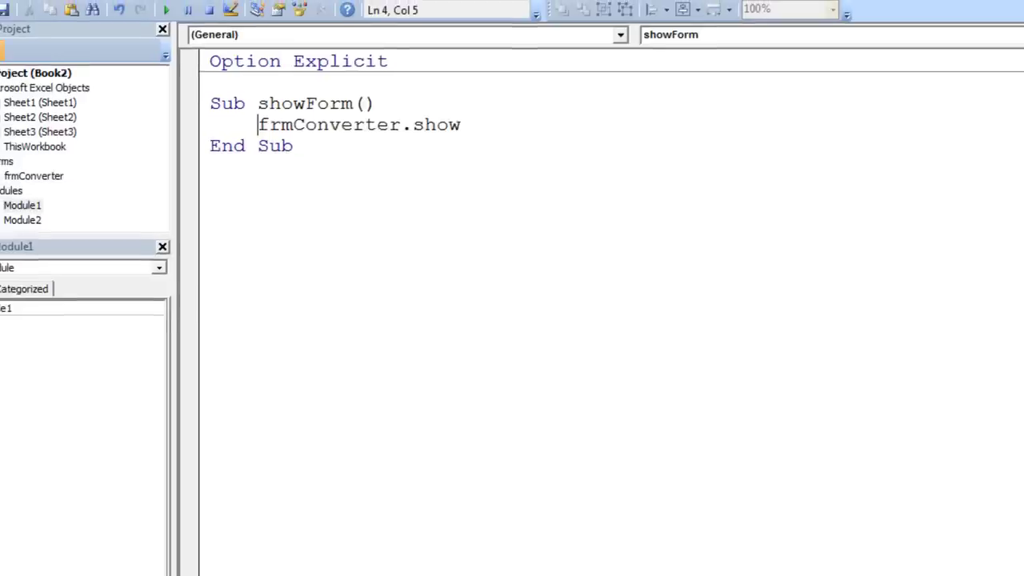
{"action": "left_click", "coordinate": [0, 0]}
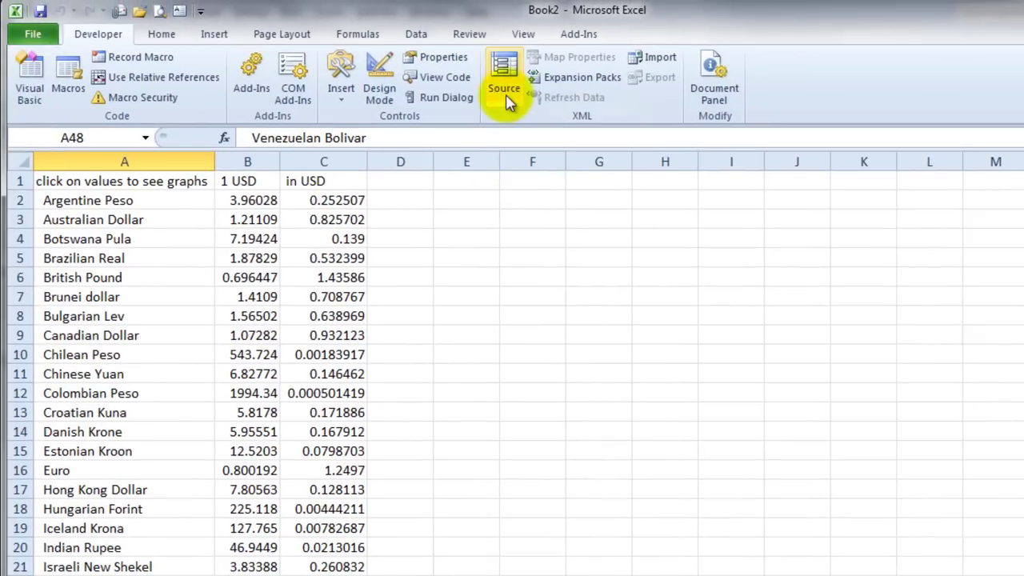
Draw a form-control button across columns F to H and assign it the showForm macro.
{"action": "left_click", "coordinate": [342, 102]}
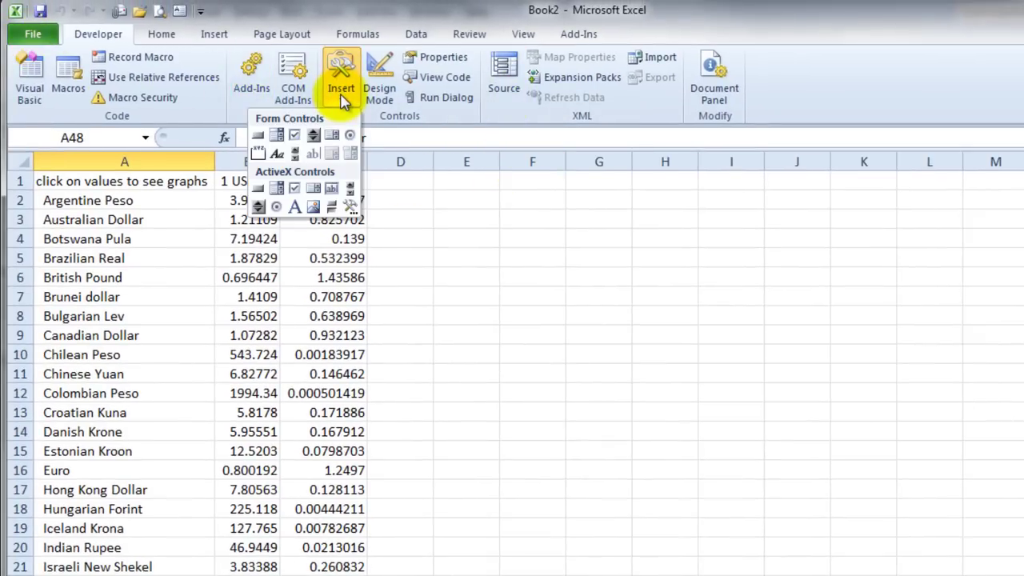
{"action": "left_click", "coordinate": [258, 138]}
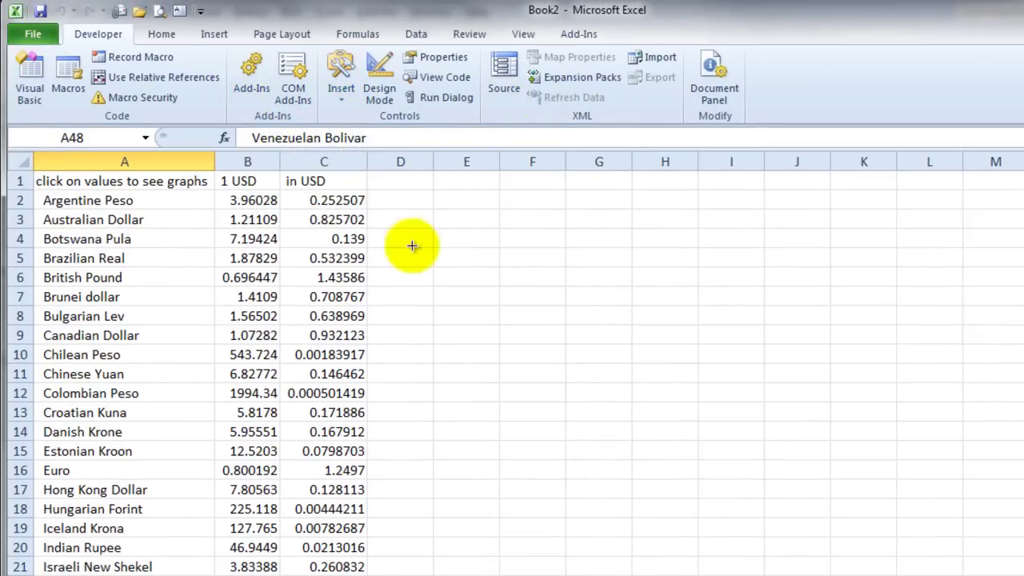
{"action": "left_click_drag", "start_coordinate": [547, 190], "coordinate": [726, 271]}
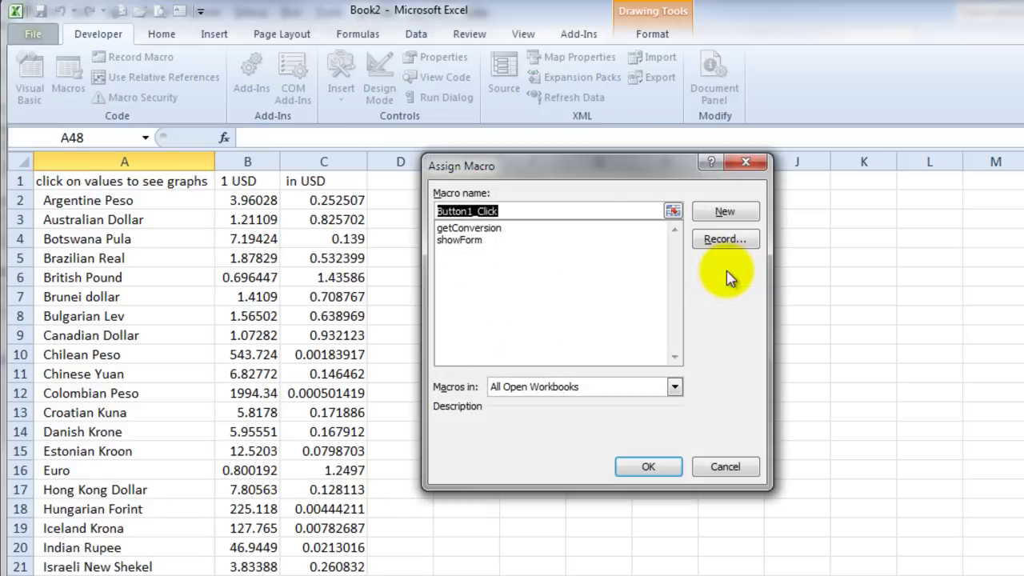
{"action": "left_click", "coordinate": [469, 241]}
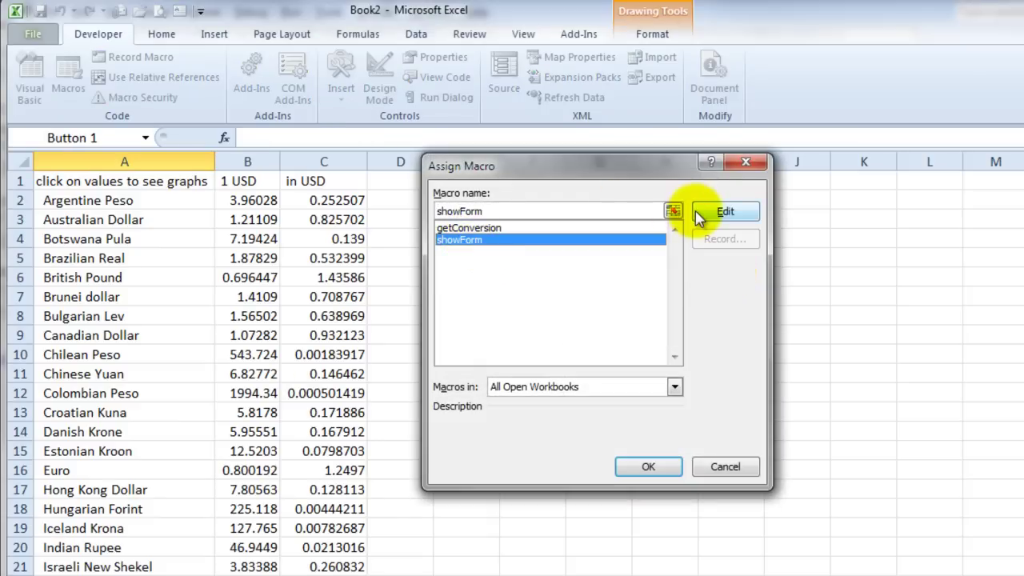
{"action": "left_click", "coordinate": [660, 466]}
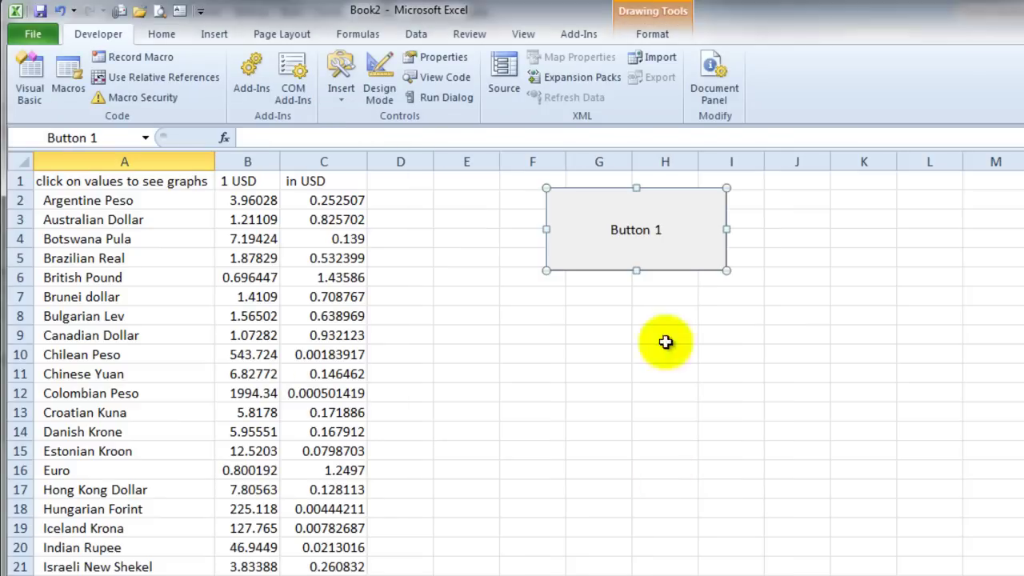
{"action": "left_click", "coordinate": [408, 198]}
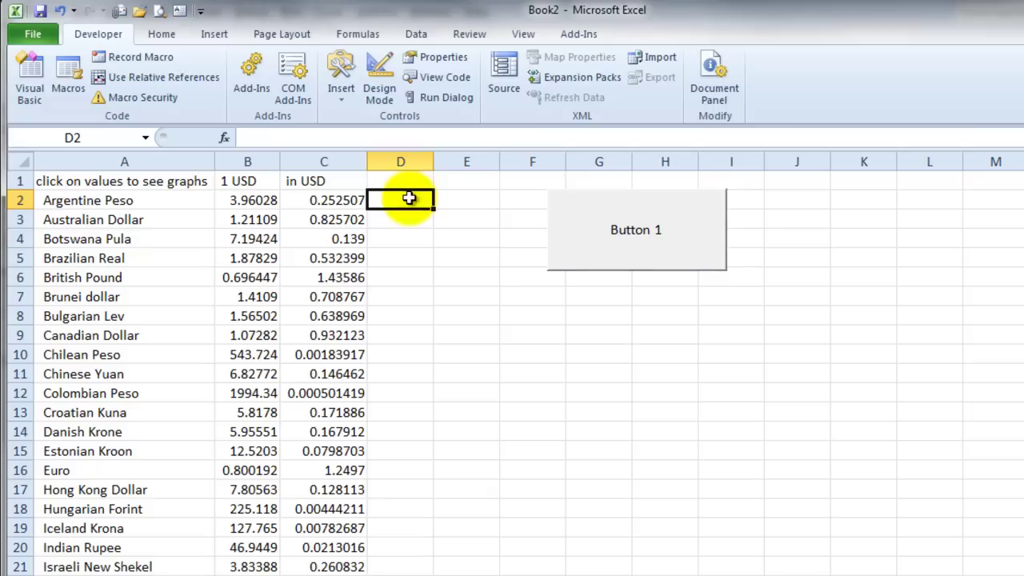
Launch the Currency Converter form from Button 1 and select each of the three list entries in turn.
{"action": "left_click", "coordinate": [679, 235]}
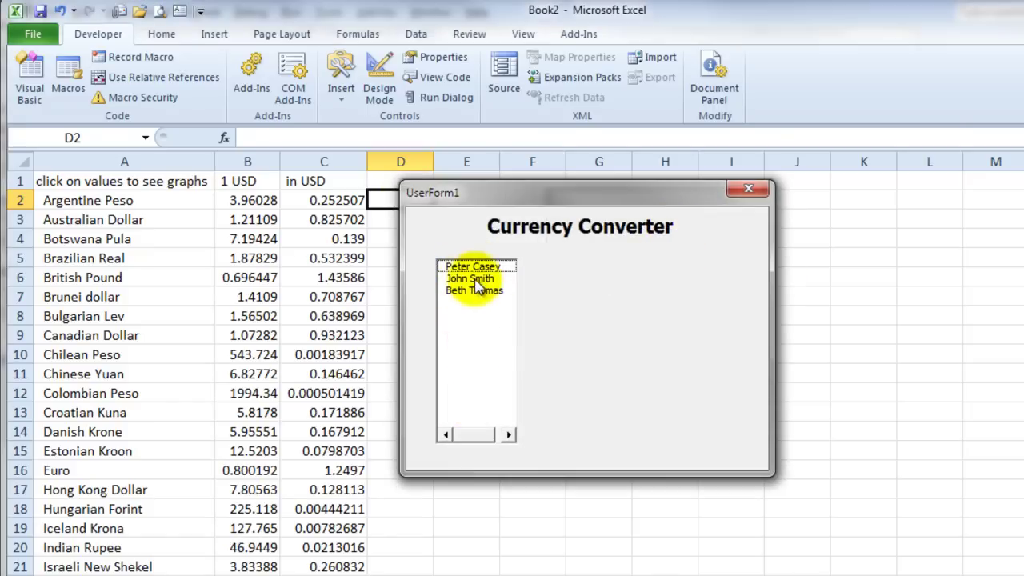
{"action": "left_click", "coordinate": [477, 268]}
{"action": "left_click", "coordinate": [473, 278]}
{"action": "left_click", "coordinate": [475, 291]}
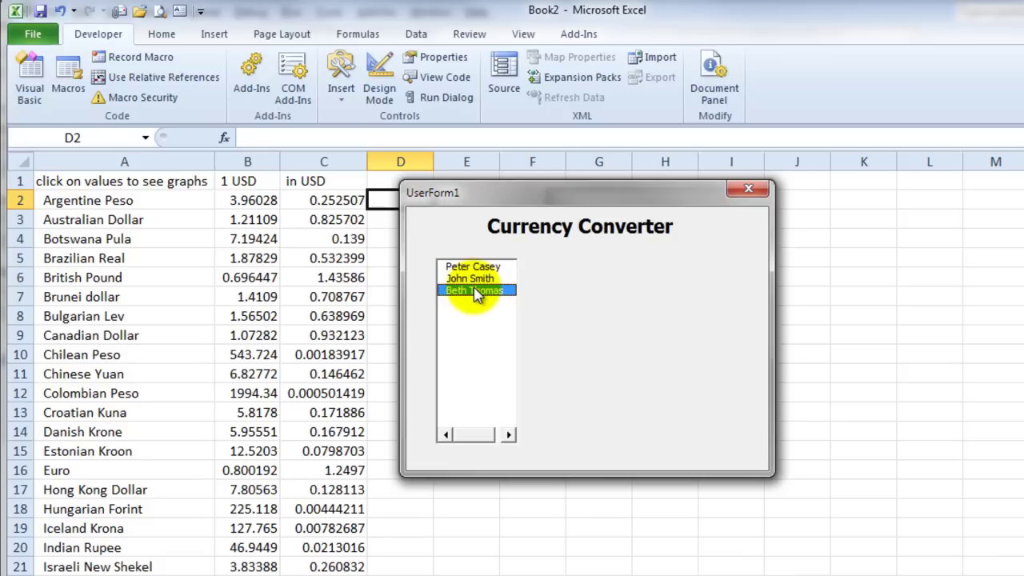